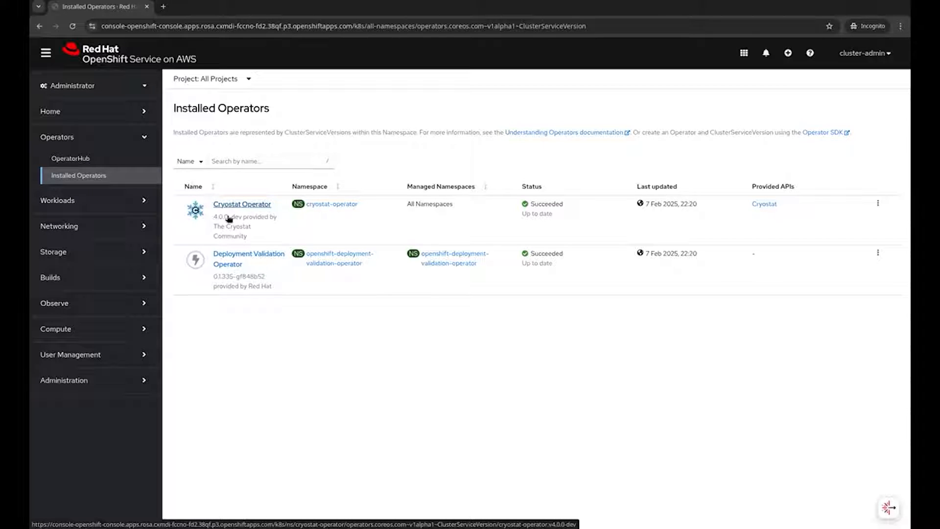
Step: Search OperatorHub for "cryosta" and open the details of the Red Hat build of Cryostat
left_click(109, 156)
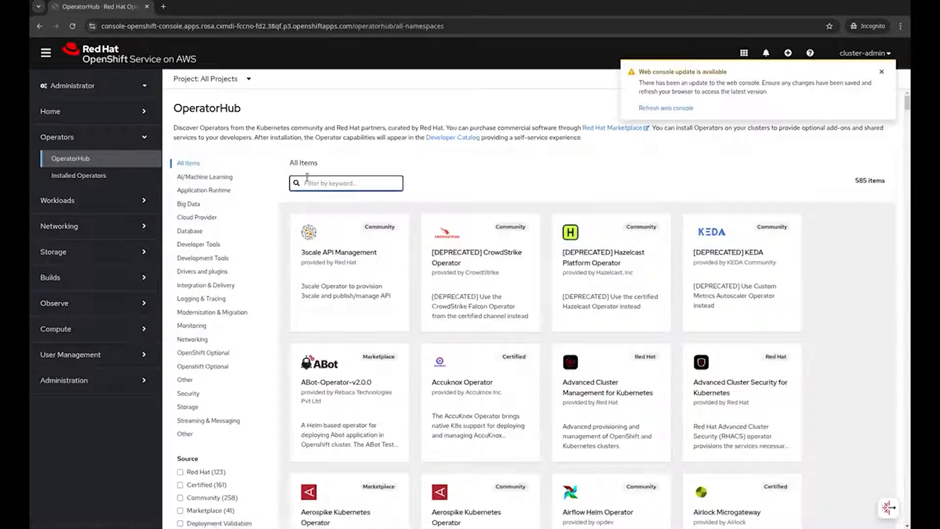
type("cryosta")
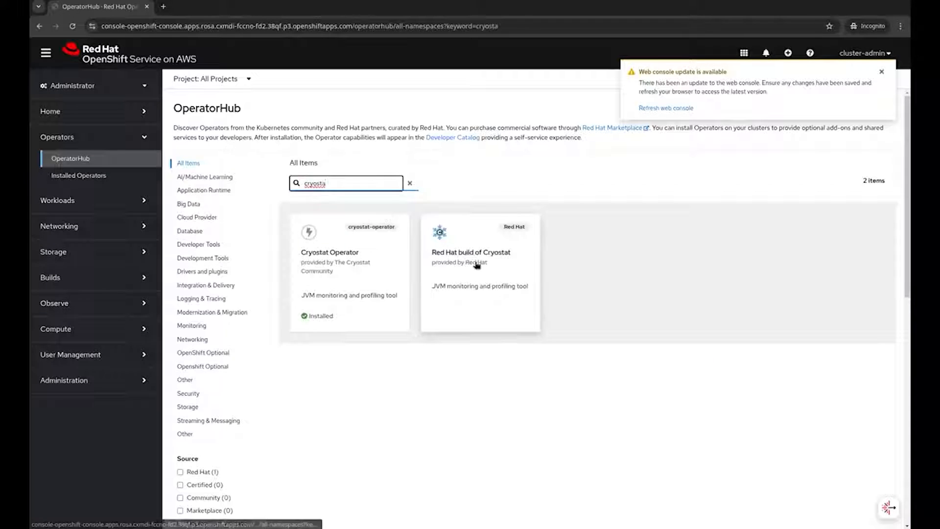
left_click(469, 260)
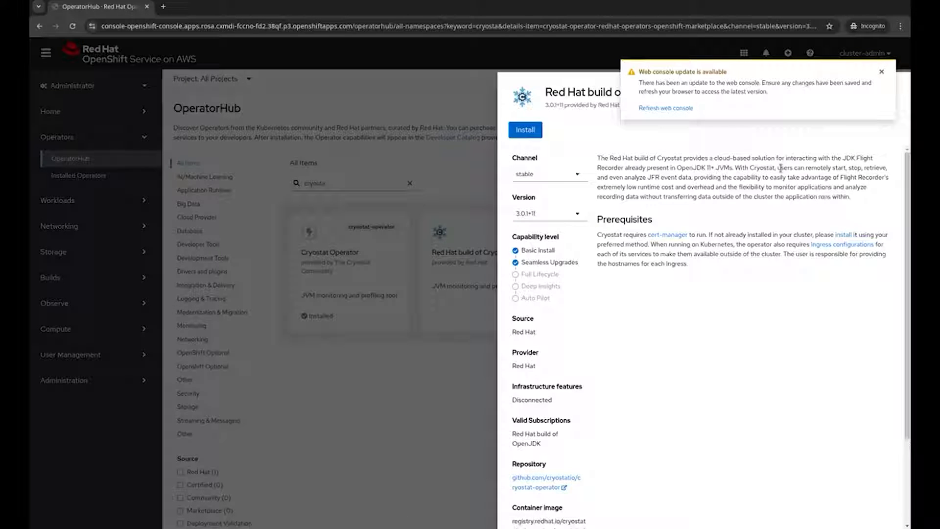
Step: Refresh the web console to load its available update and return to the Installed Operators list
left_click(661, 109)
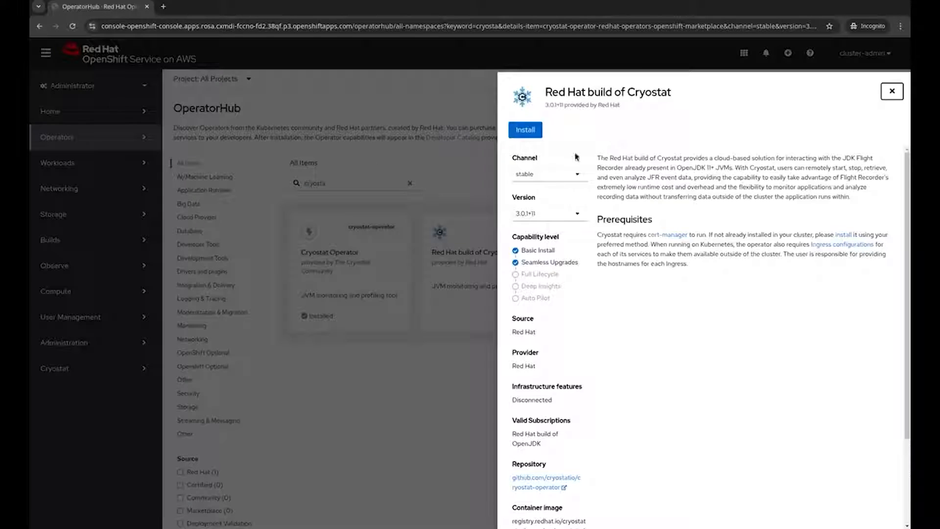
left_click(892, 91)
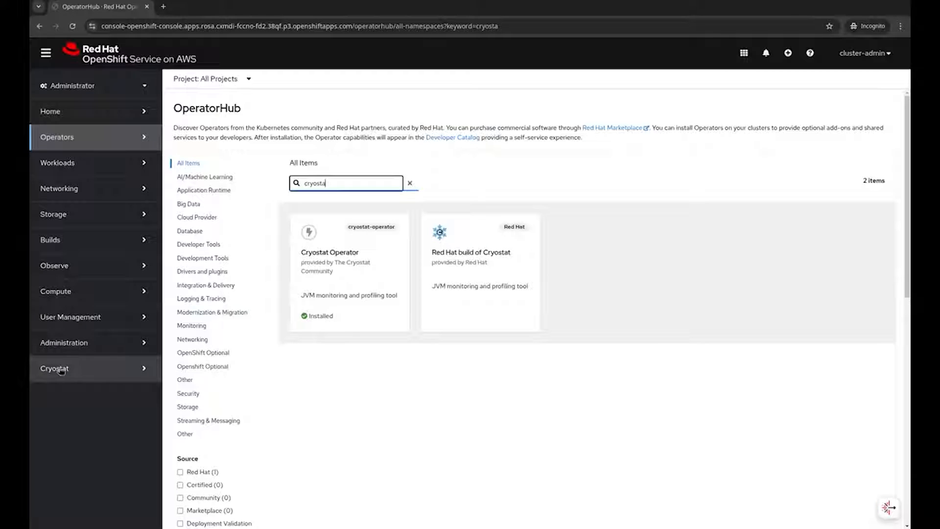
left_click(410, 183)
left_click(82, 139)
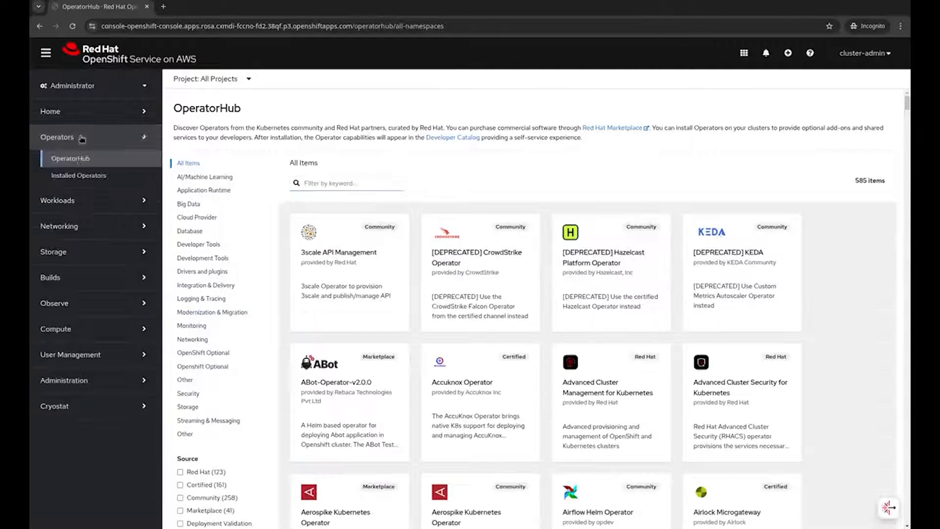
left_click(78, 175)
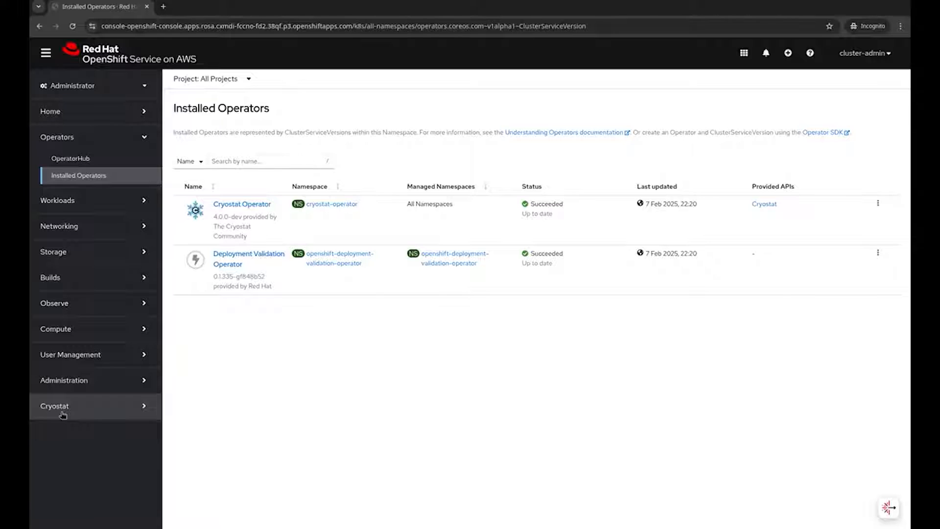
Step: Open Cryostat's Recordings page and look through the list of available projects
left_click(63, 415)
scroll(86, 441, "down", 1)
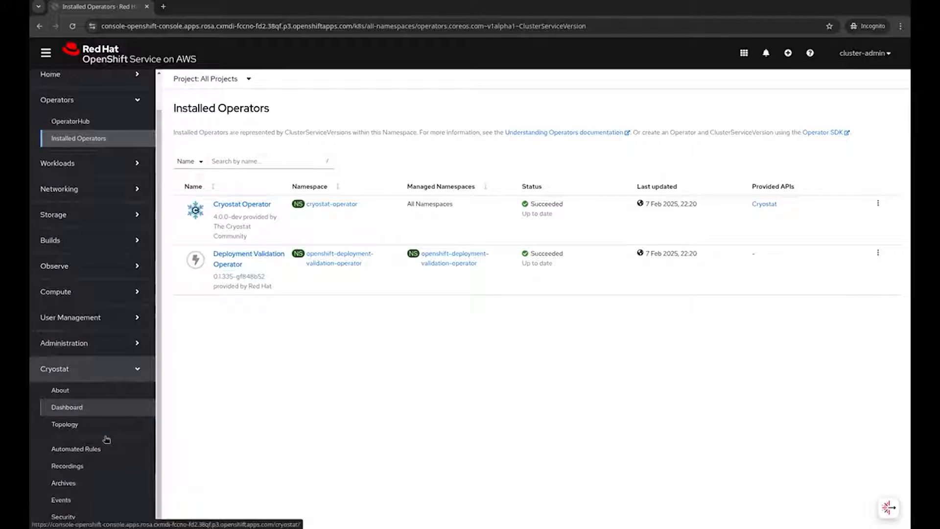
left_click(103, 464)
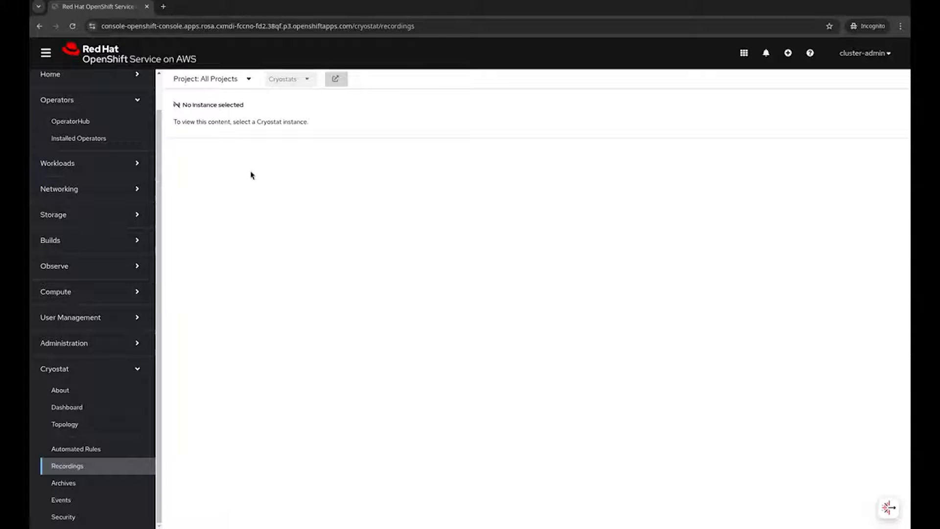
left_click(245, 82)
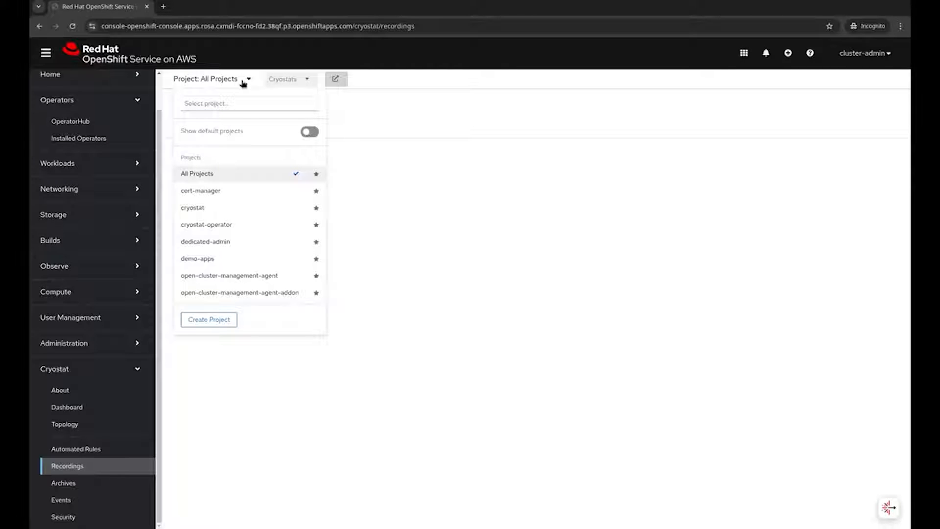
left_click(243, 82)
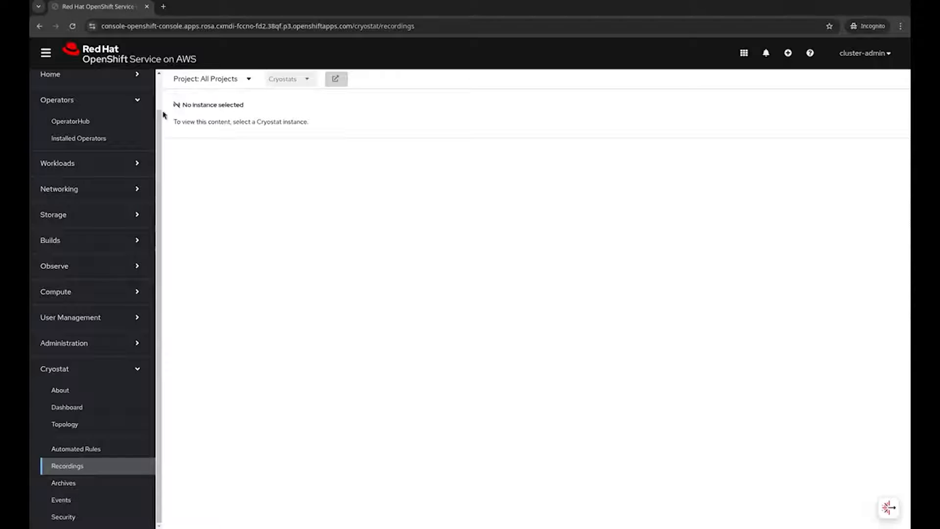
Step: Switch to the cryostat project and open the creation form for a Cryostat instance from the installed Cryostat Operator
left_click(81, 139)
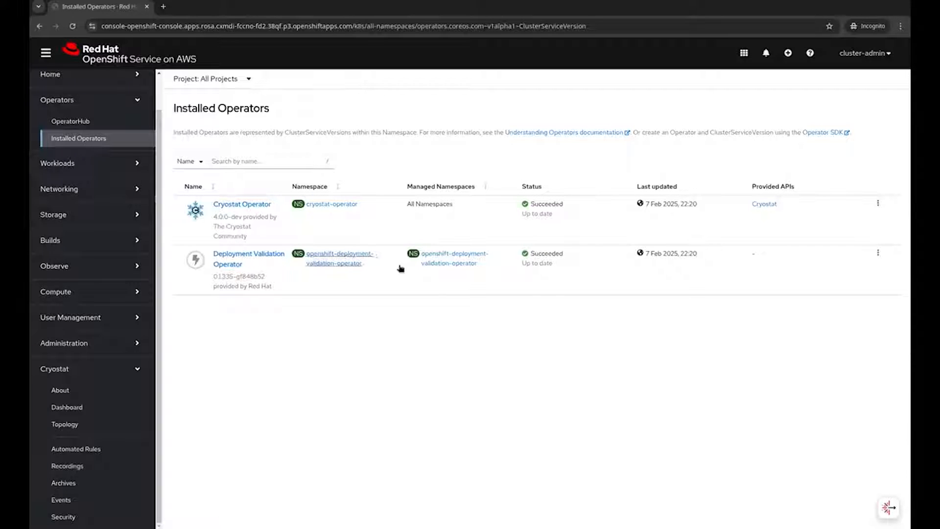
left_click(765, 205)
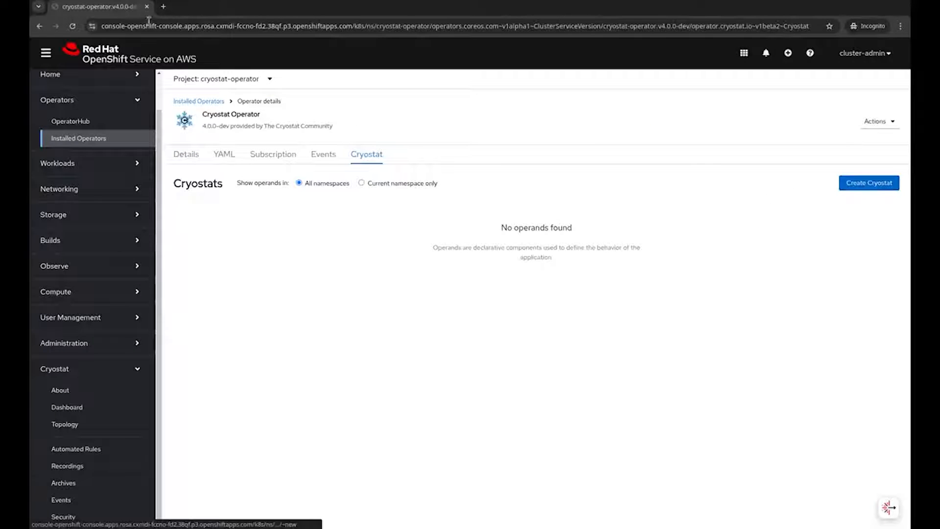
left_click(230, 78)
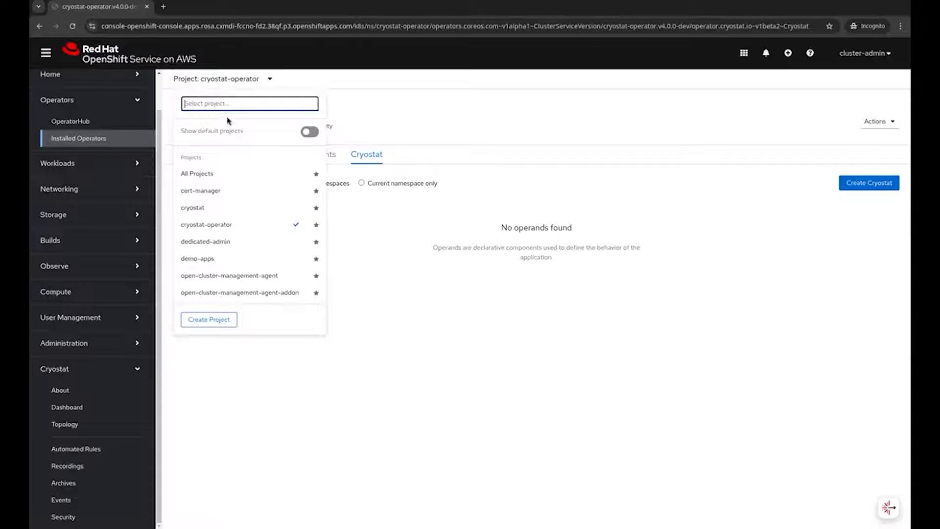
left_click(196, 207)
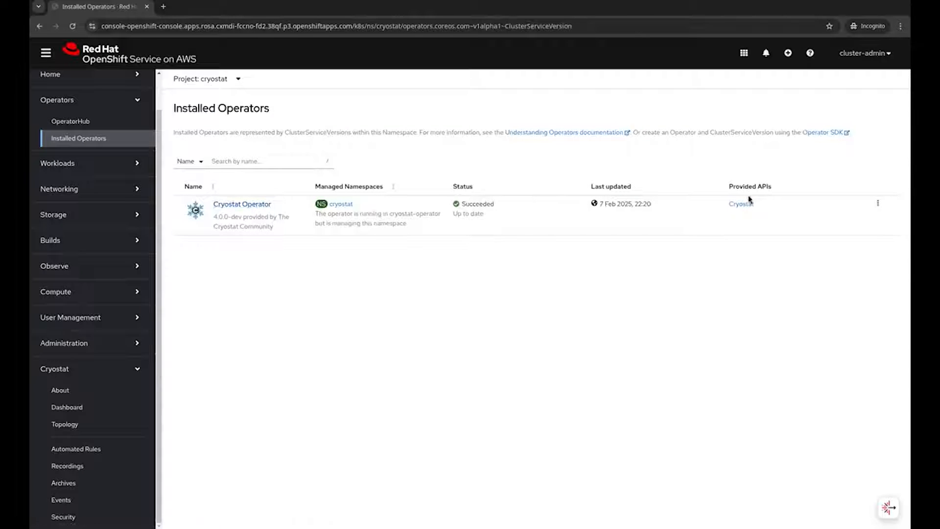
left_click(744, 204)
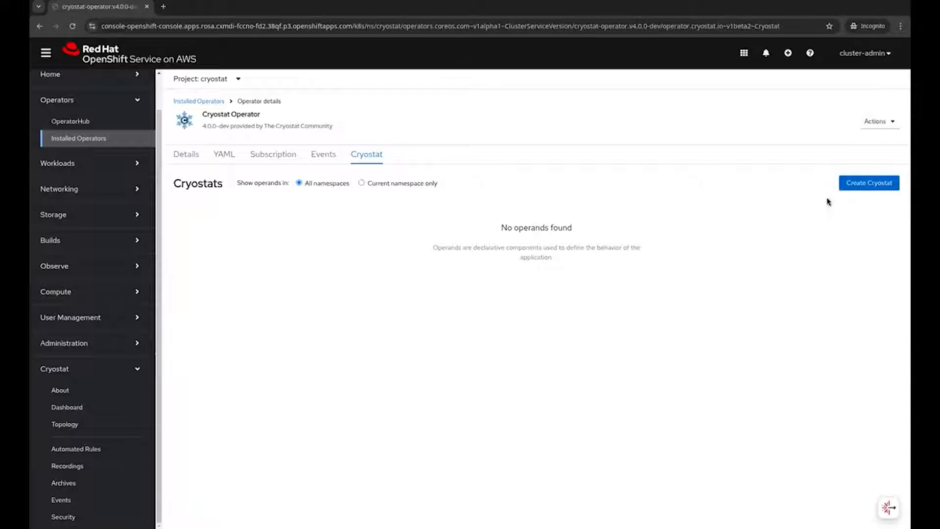
left_click(864, 185)
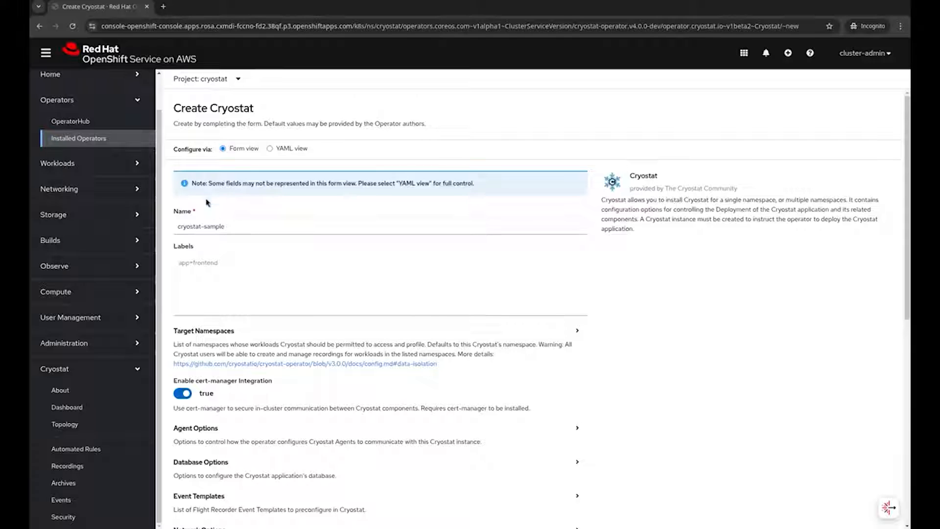
Step: Create the Cryostat instance named cryostat-sample with demo-apps as its target namespace
triple_click(234, 227)
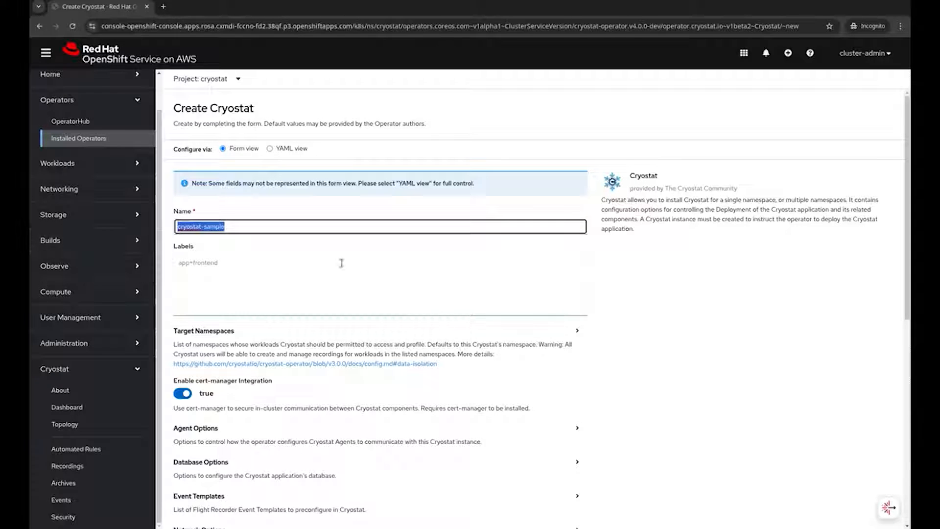
left_click(343, 333)
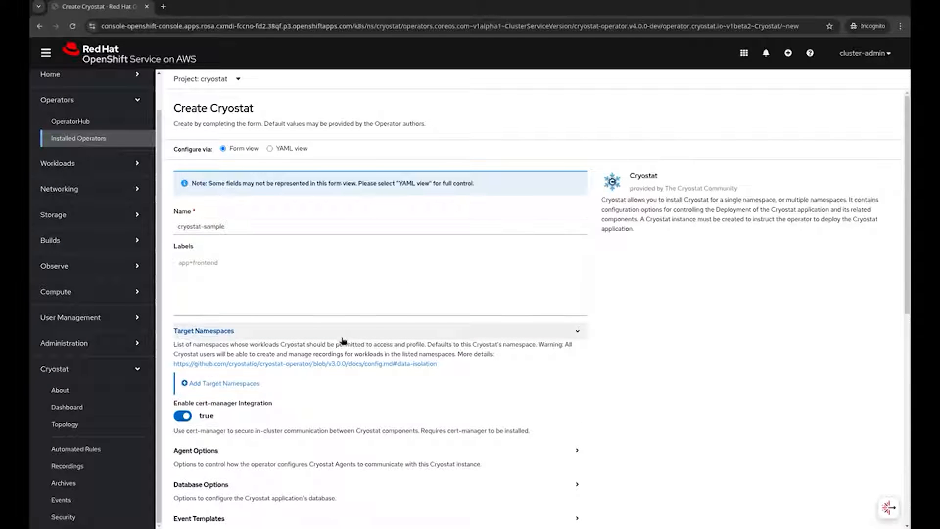
left_click(260, 383)
left_click(264, 414)
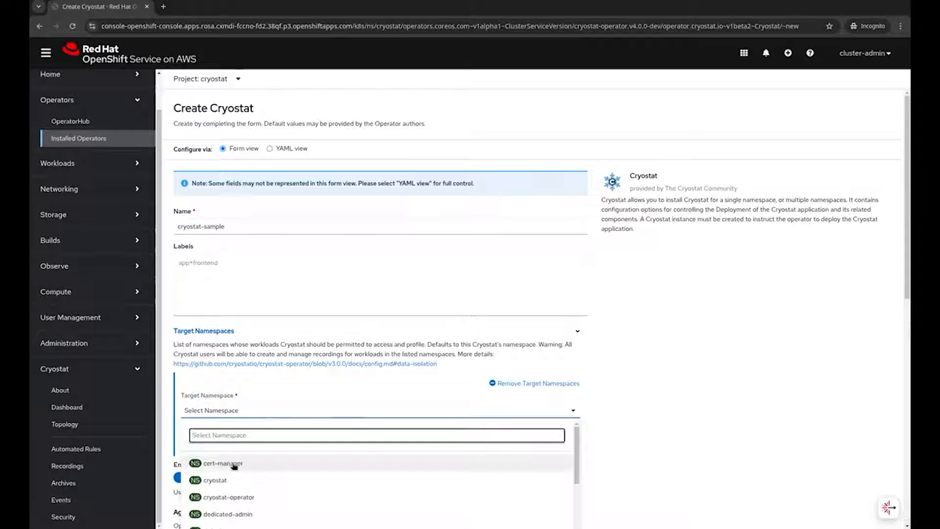
scroll(250, 483, "down", 3)
left_click(245, 496)
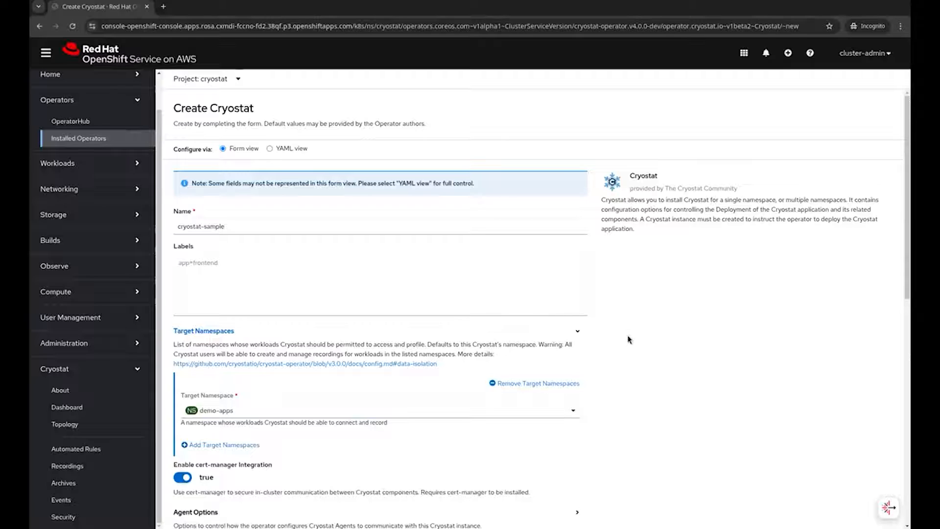
scroll(629, 340, "down", 3)
scroll(630, 339, "down", 10)
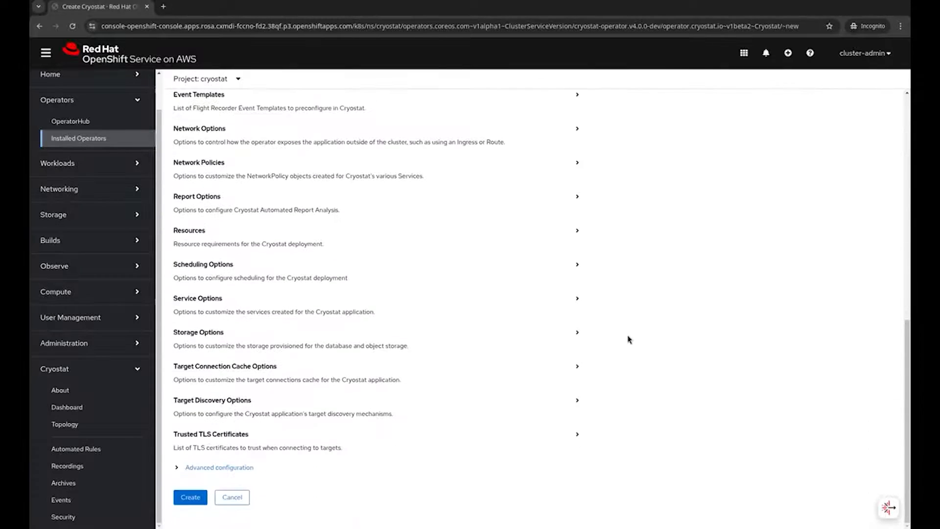
left_click(192, 498)
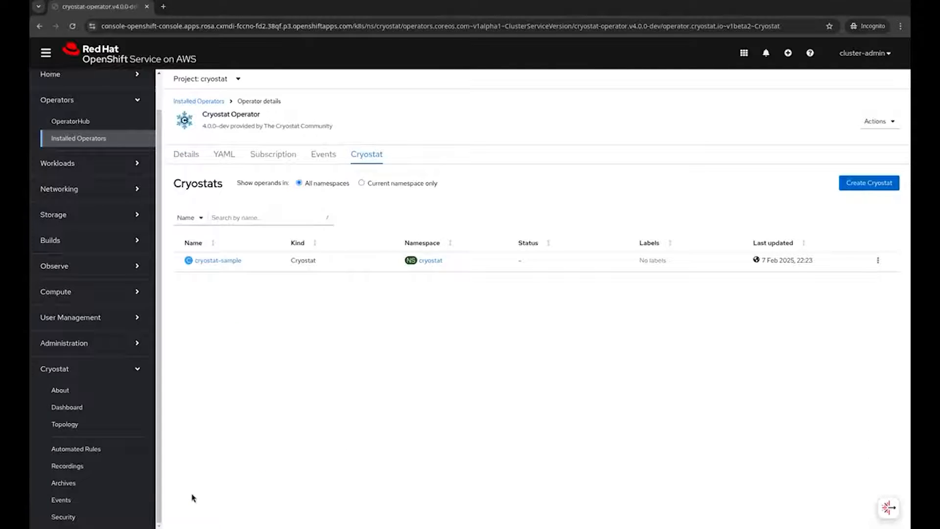
Step: Check the status conditions of the cryostat-sample instance and view the cryostat project's Deployments
left_click(49, 373)
left_click(69, 200)
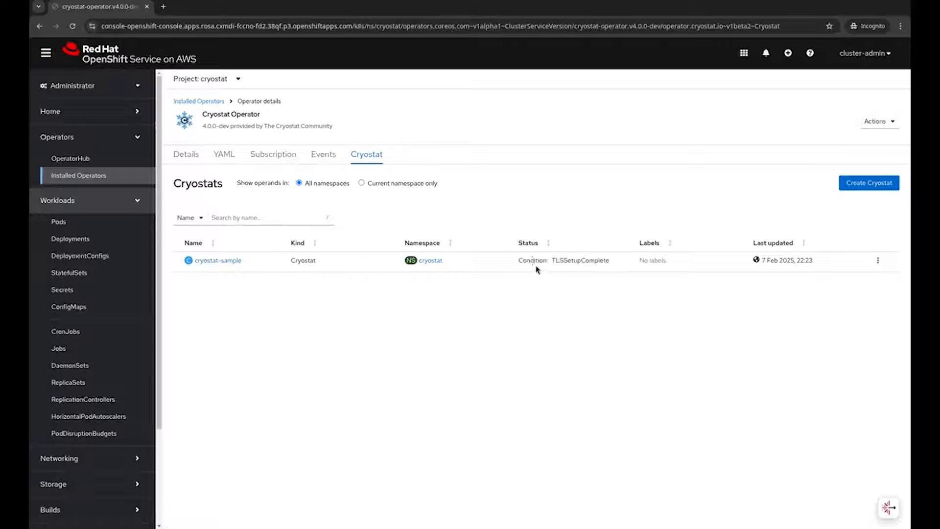
left_click_drag(526, 261, 551, 263)
left_click(550, 264)
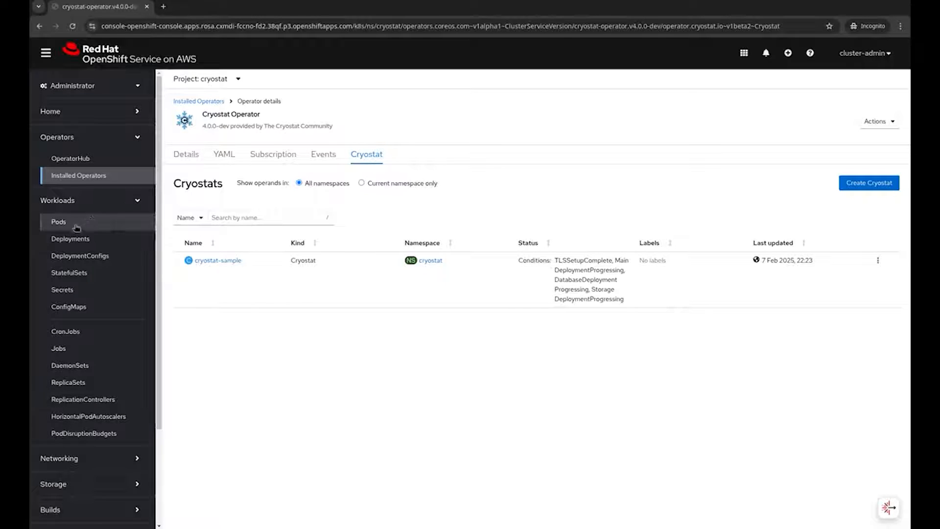
left_click(67, 238)
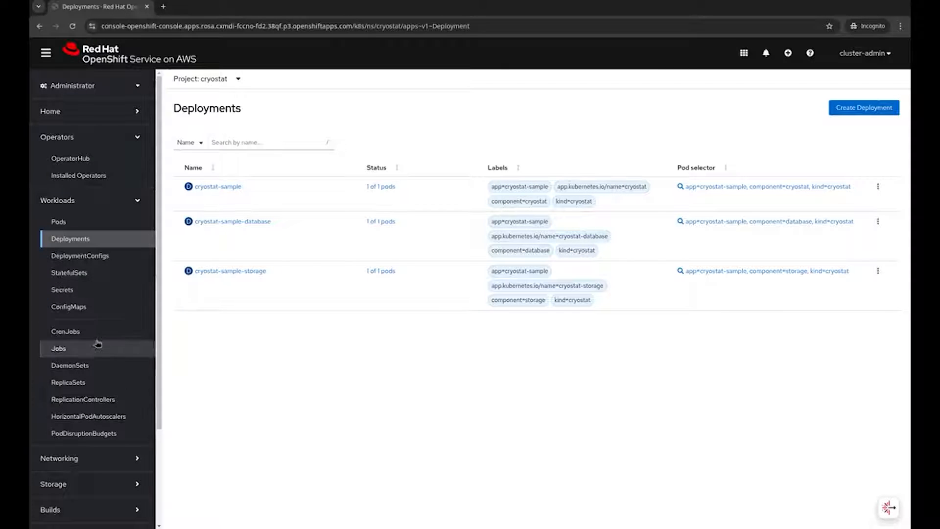
Step: Review the Services and the Pods of the cryostat project
left_click(58, 459)
left_click(57, 480)
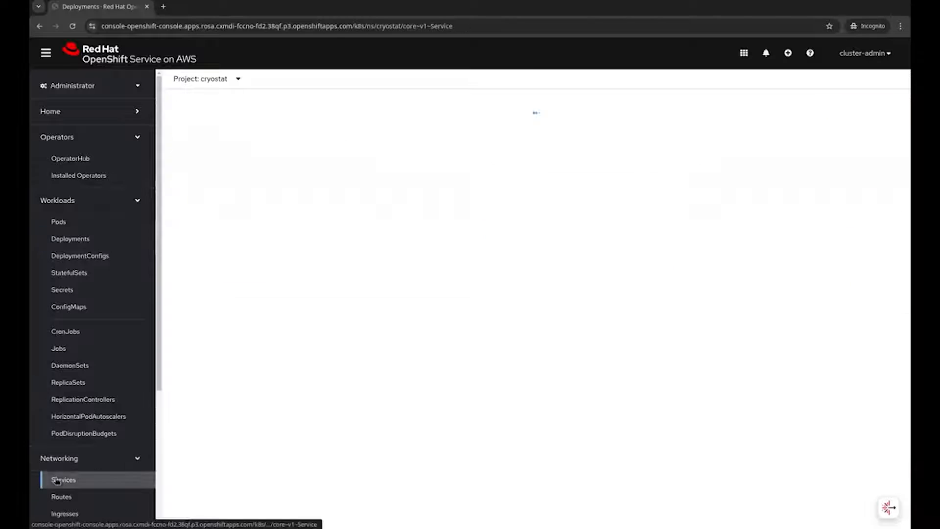
scroll(231, 281, "down", 1)
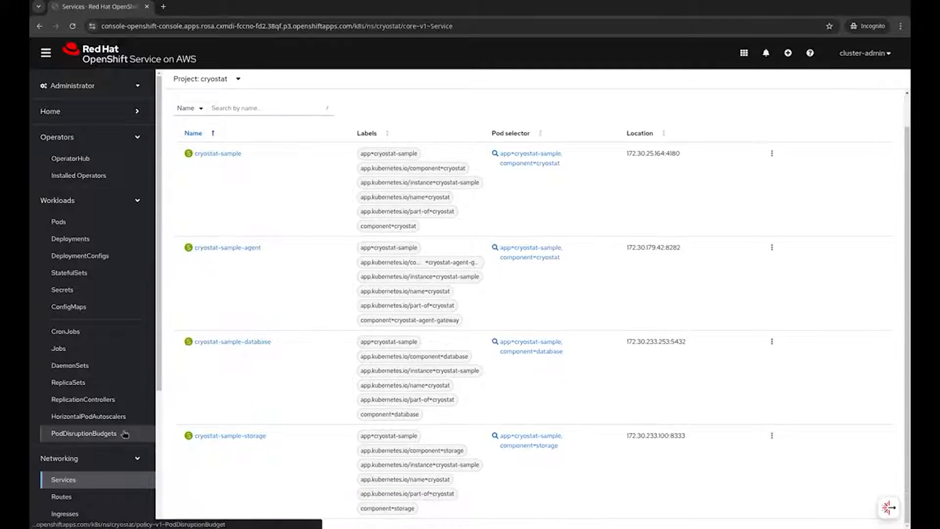
left_click(122, 459)
left_click(123, 222)
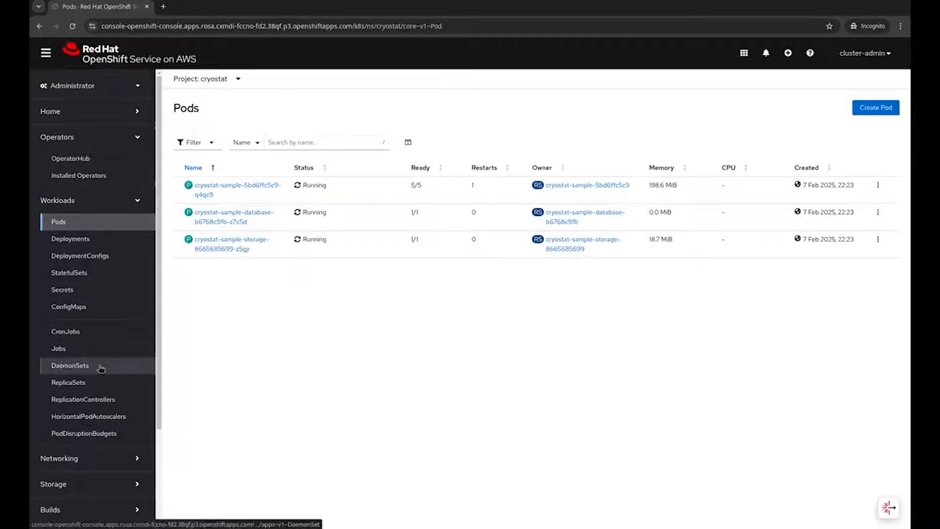
Step: Open Cryostat's Topology view and select the cryostat-sample instance
scroll(121, 444, "down", 3)
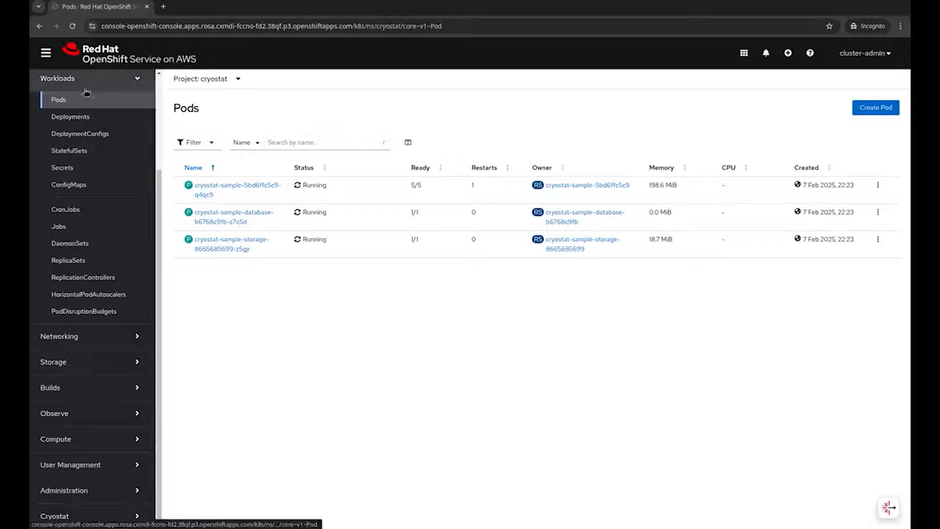
left_click(74, 79)
left_click(67, 407)
scroll(93, 414, "down", 1)
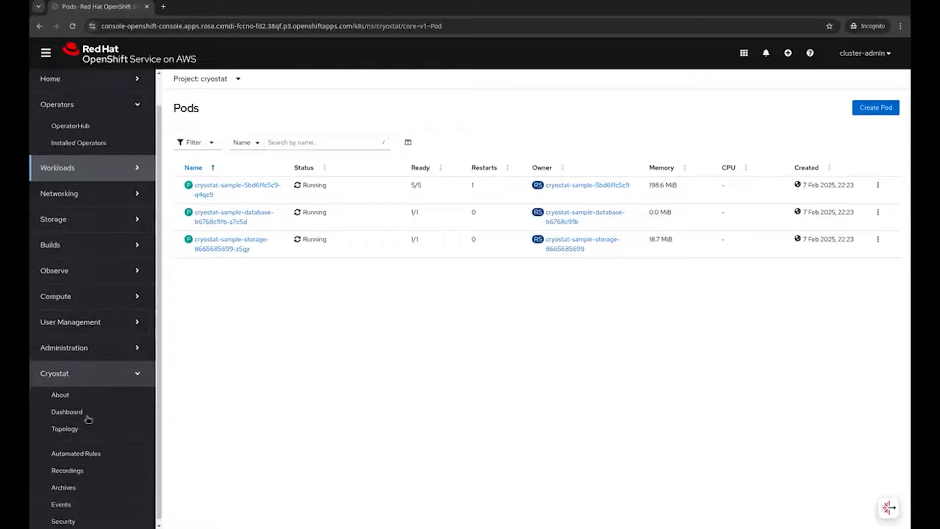
left_click(95, 424)
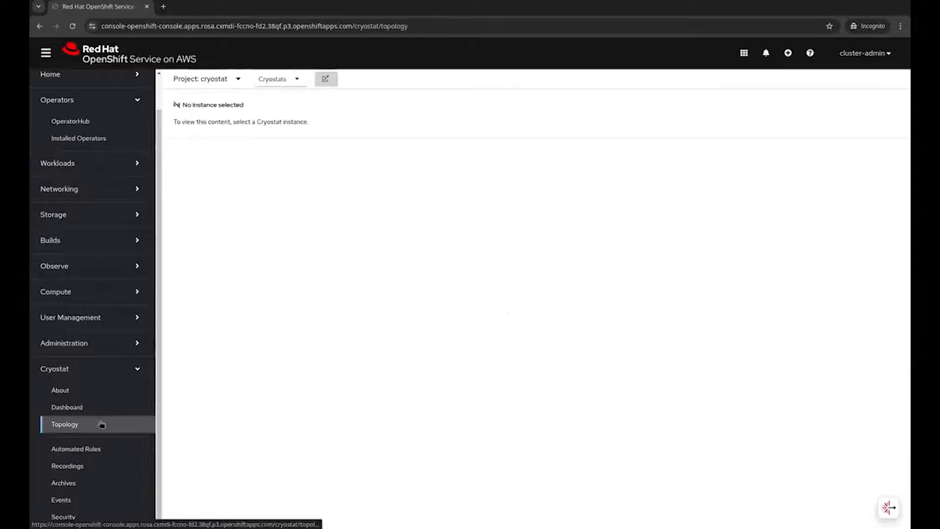
left_click(270, 81)
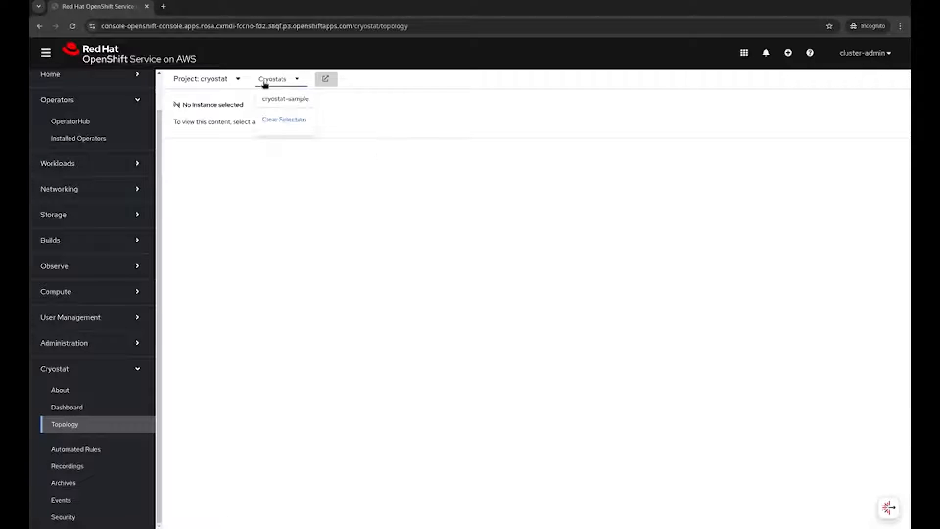
left_click(278, 99)
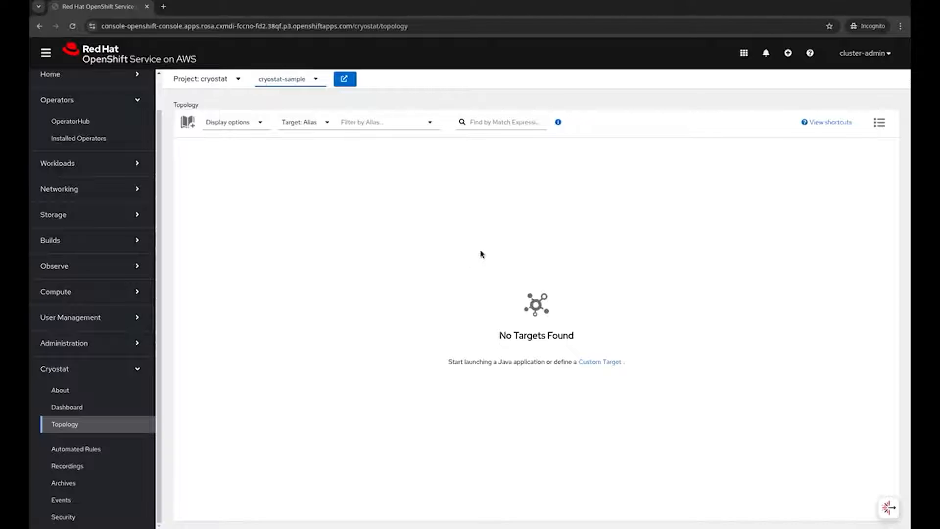
Step: Define a custom target with the connection URL localhost:0, test its definition, and create it
left_click(590, 361)
left_click(352, 195)
type("lo")
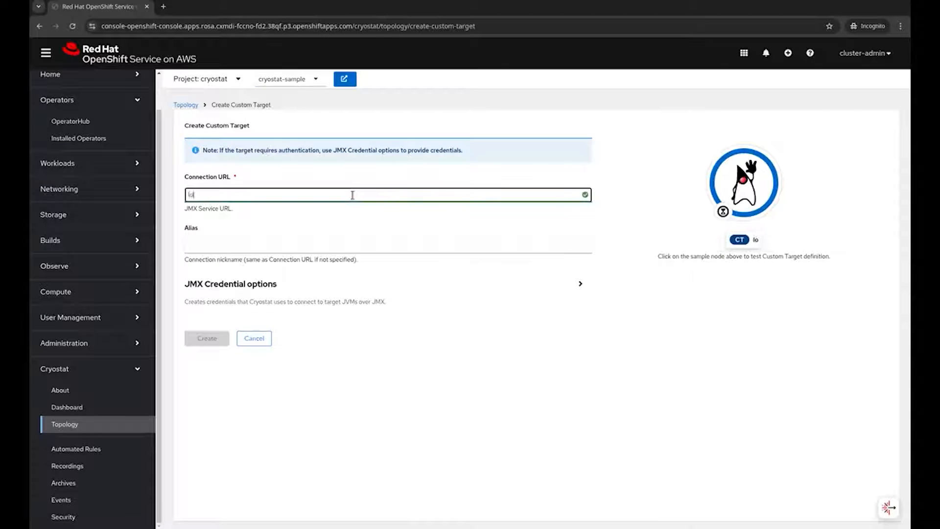
type("calhost:0")
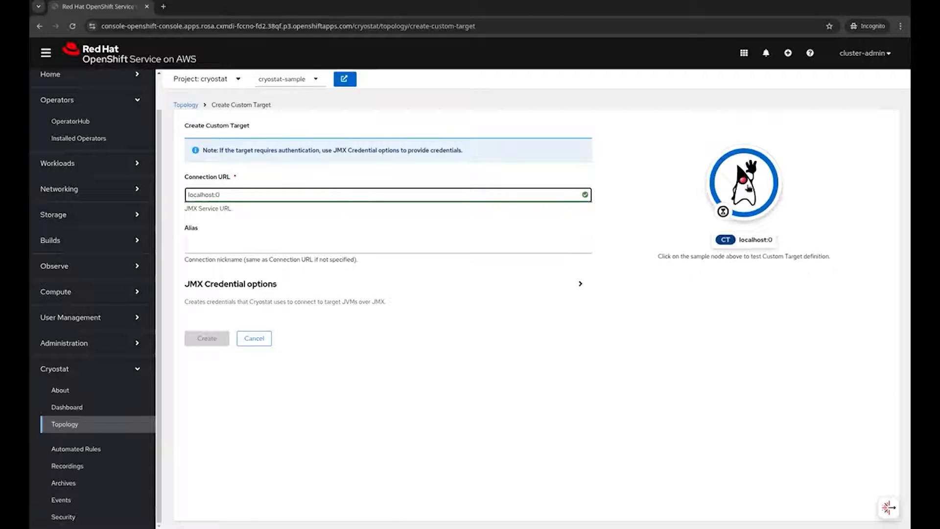
left_click(747, 188)
left_click_drag(222, 194, 174, 200)
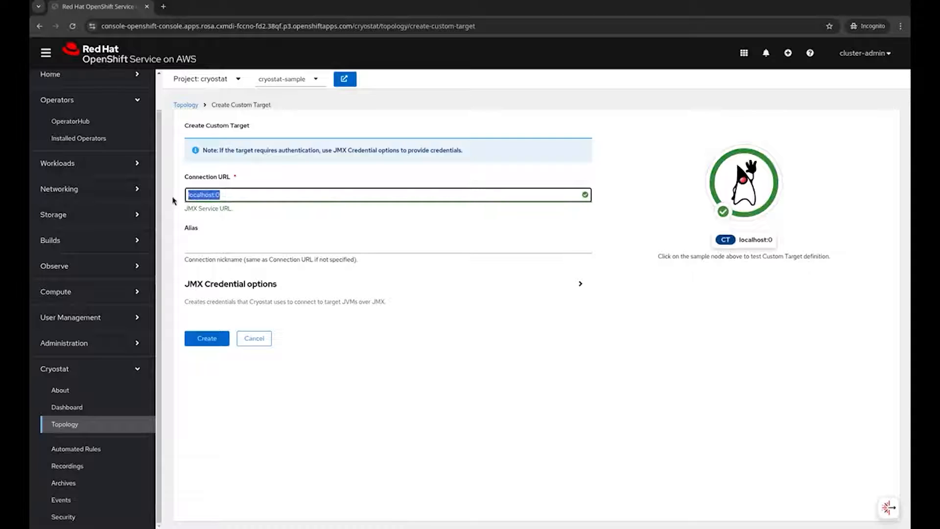
left_click(230, 210)
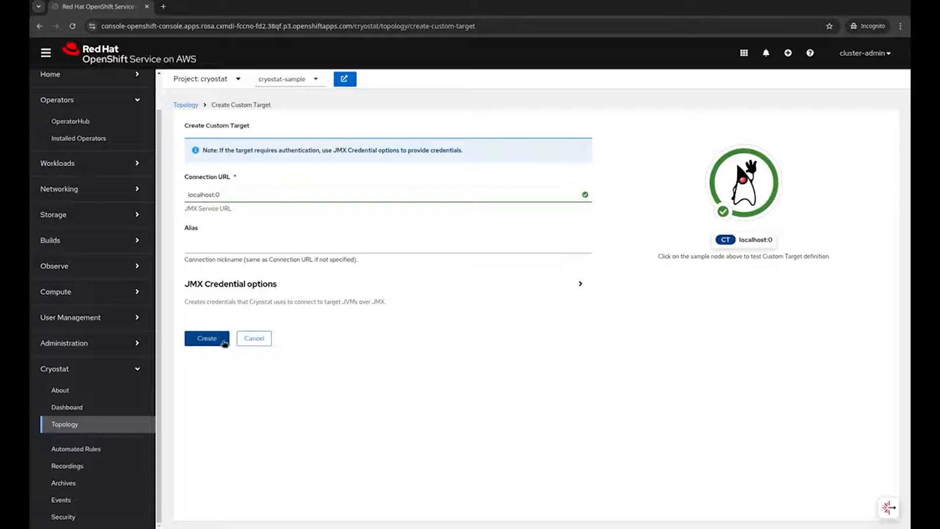
left_click(223, 345)
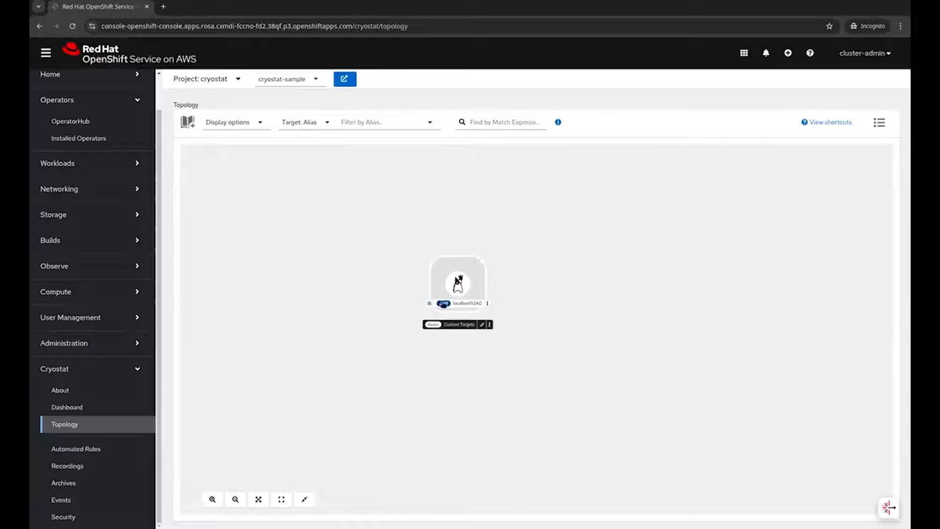
Step: Examine the full JVM details of the new custom target, including its JVM version and physical memory
left_click(468, 283)
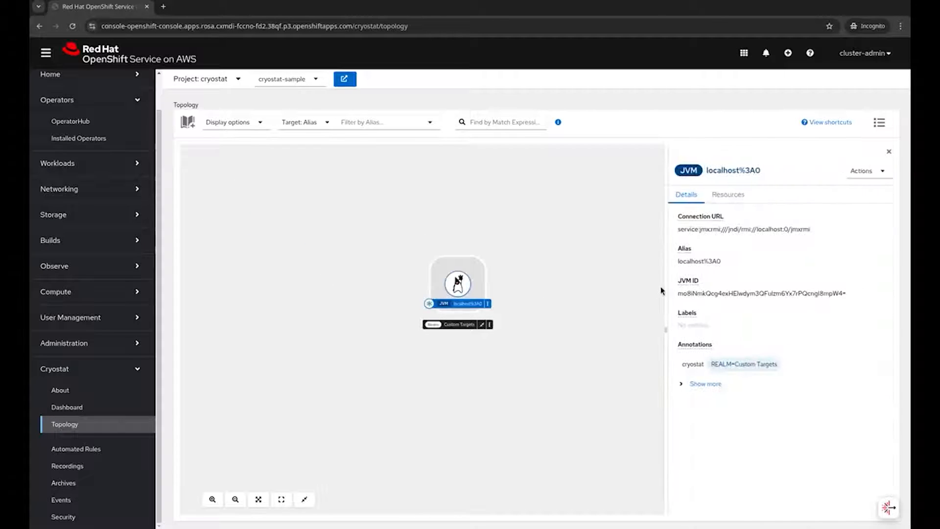
left_click(710, 385)
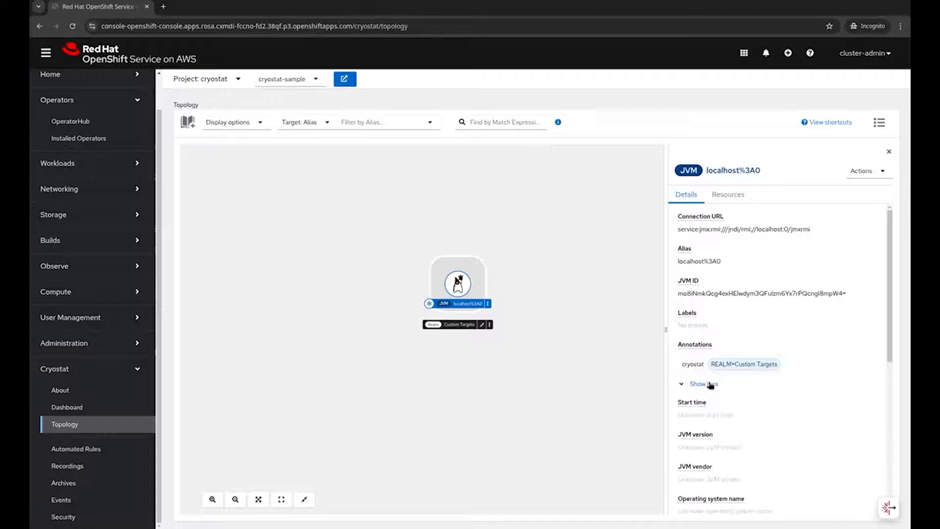
scroll(728, 375, "down", 3)
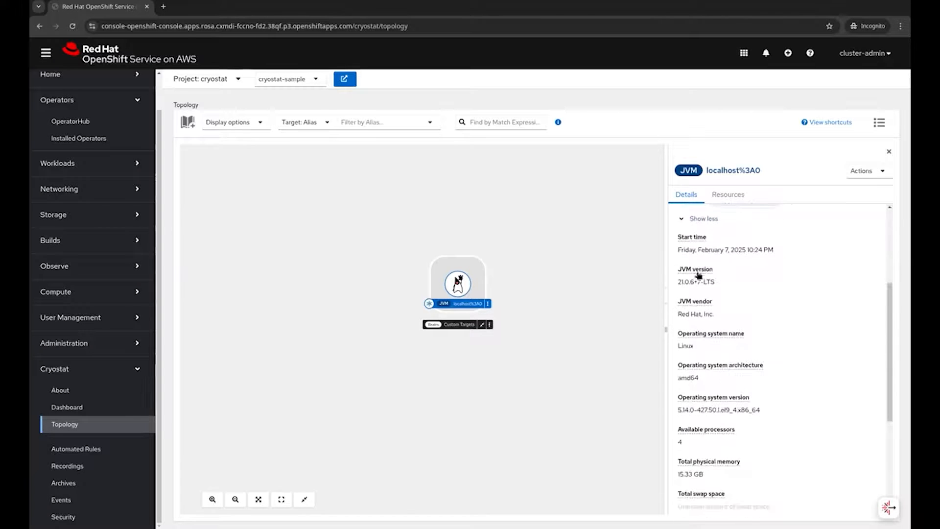
left_click_drag(678, 282, 697, 283)
scroll(724, 346, "down", 4)
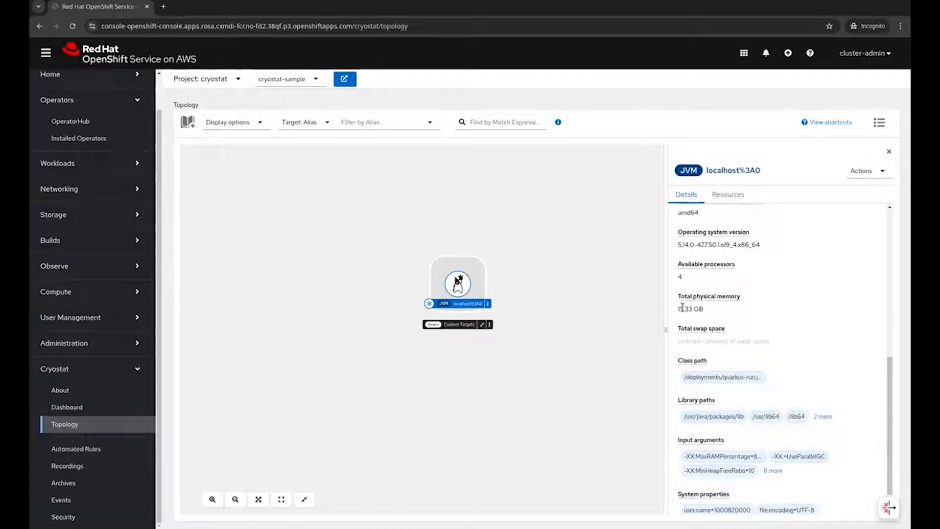
Step: Review the event templates and event types of the localhost custom target, and view Cryostat's Security page
left_click(72, 499)
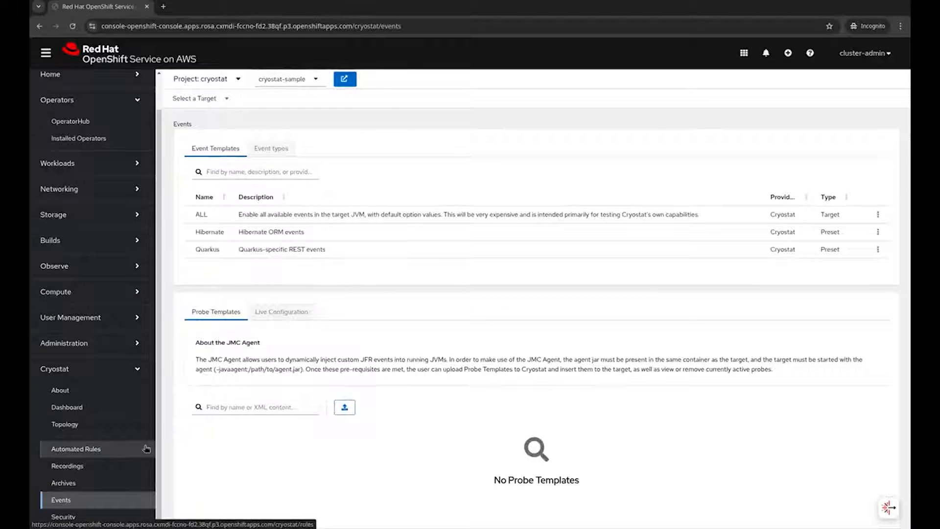
left_click(225, 101)
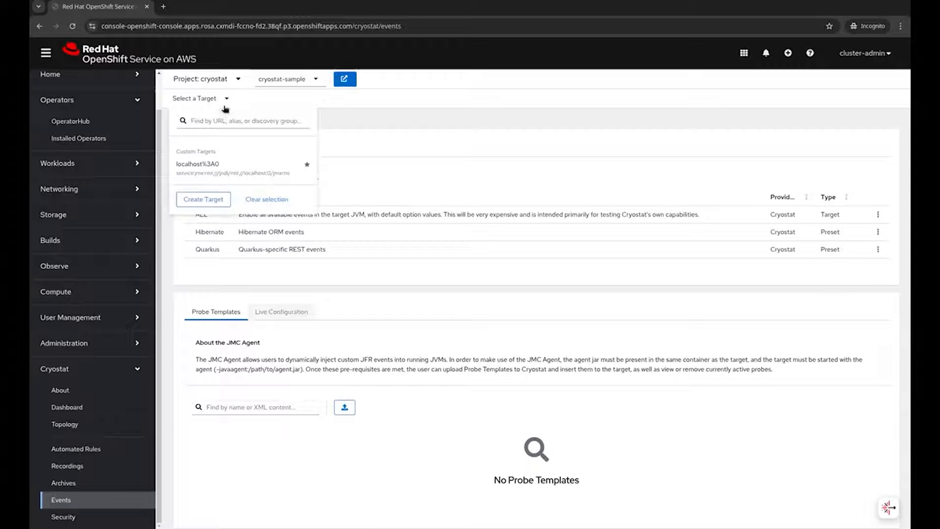
left_click(197, 164)
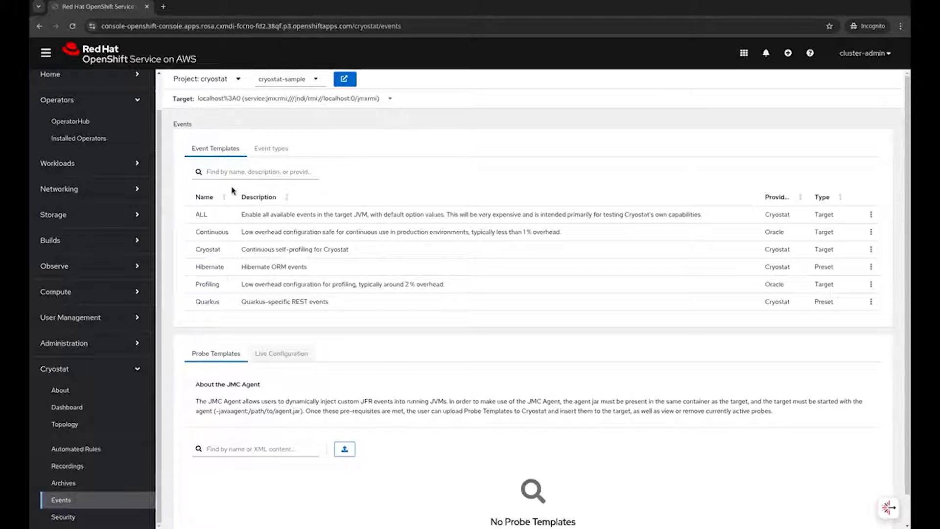
left_click(271, 149)
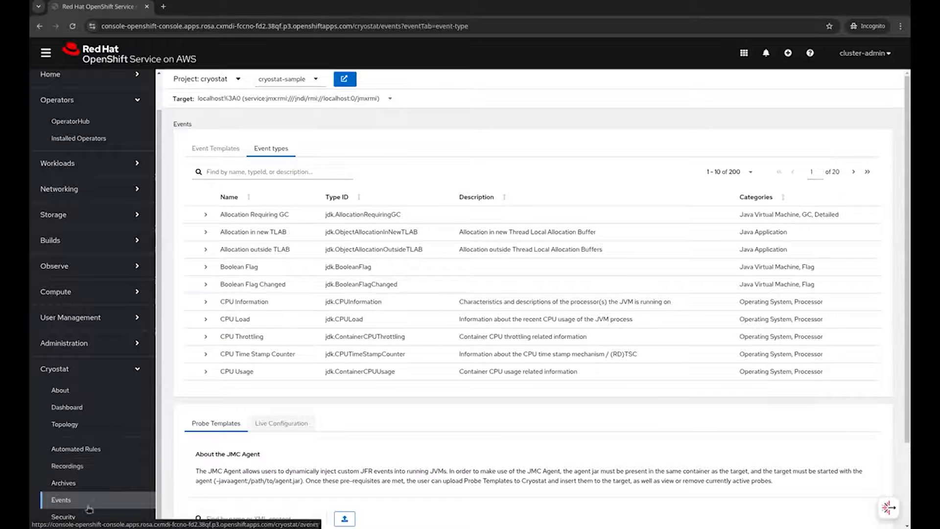
left_click(115, 516)
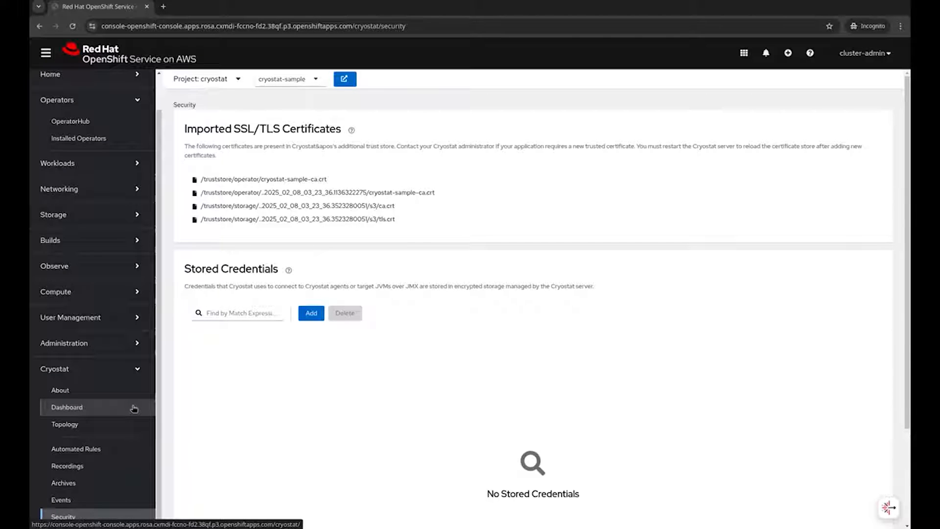
Step: Return to Cryostat's Topology view and open a second console window beside it
left_click(64, 423)
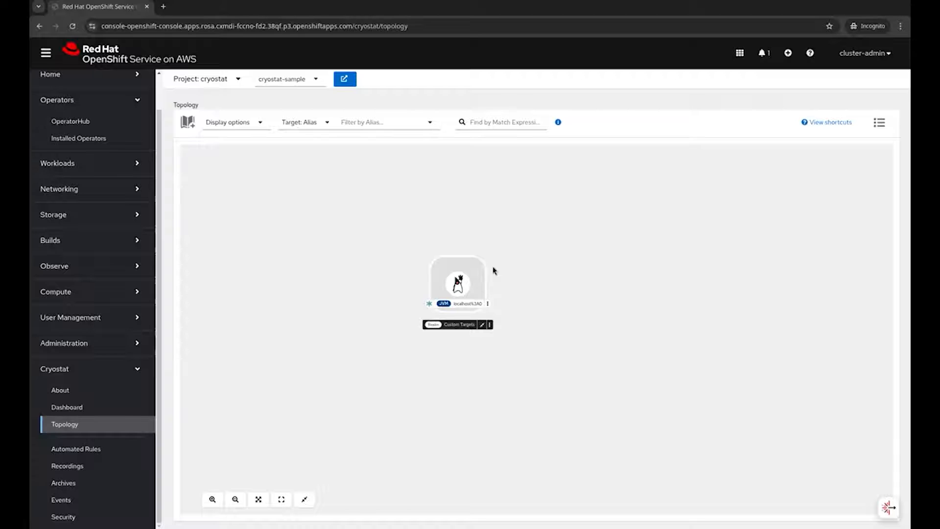
middle_click(112, 49)
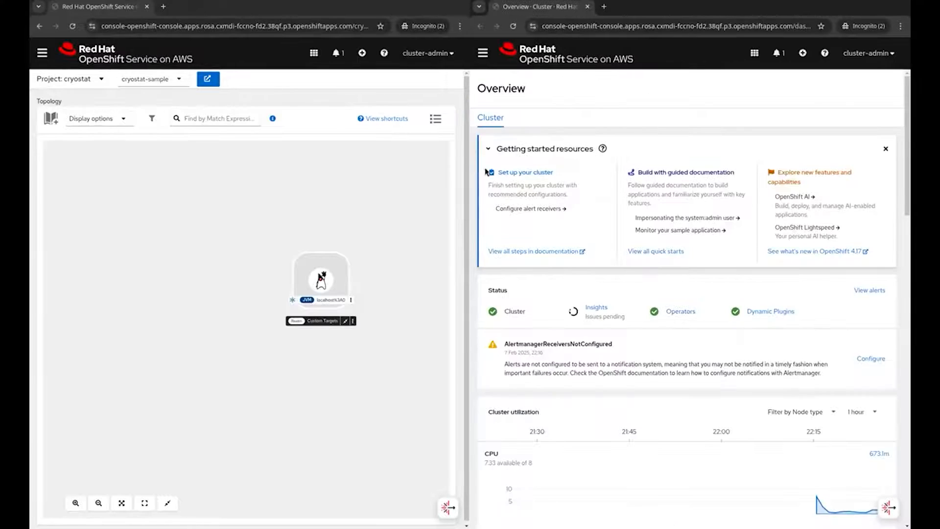
left_click_drag(366, 247, 295, 265)
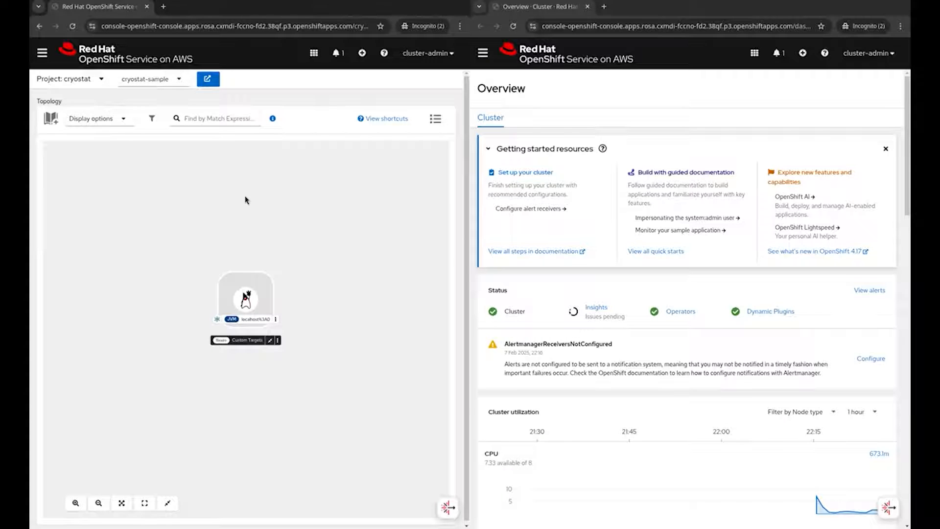
Step: Switch the second console window to the Developer perspective, skipping the tour, and select the demo-apps project
left_click(483, 53)
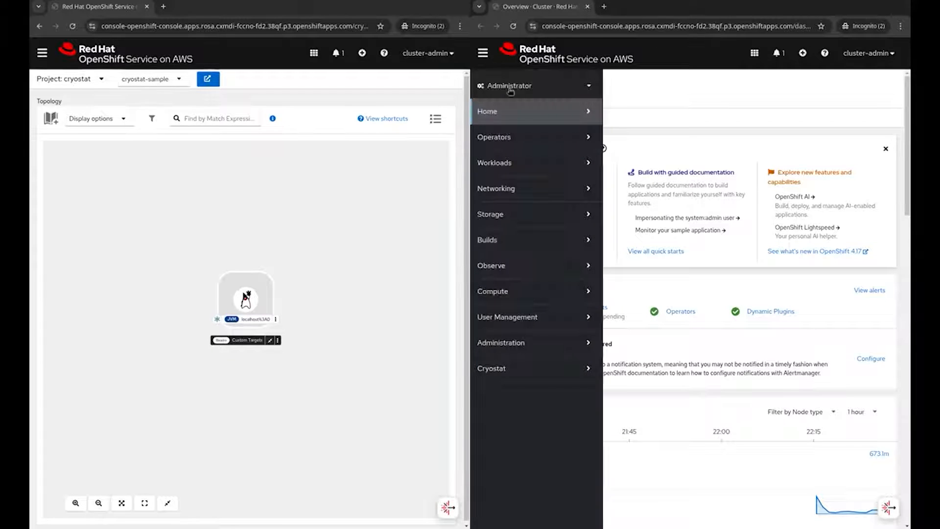
left_click(539, 91)
left_click(505, 128)
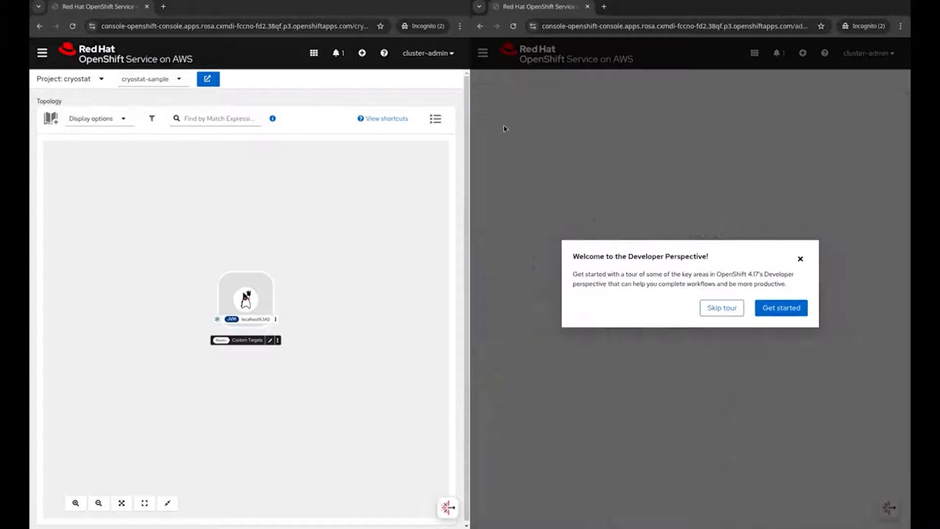
left_click(724, 309)
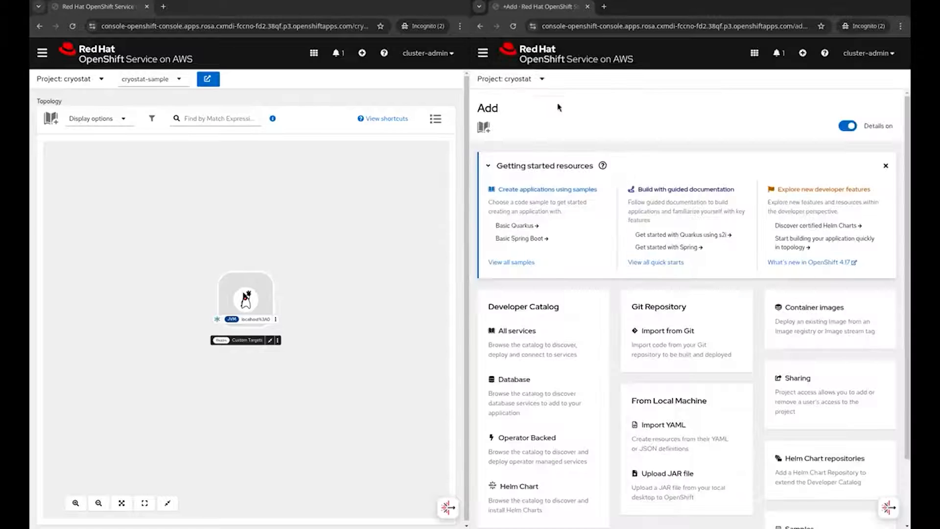
left_click(531, 79)
left_click(509, 257)
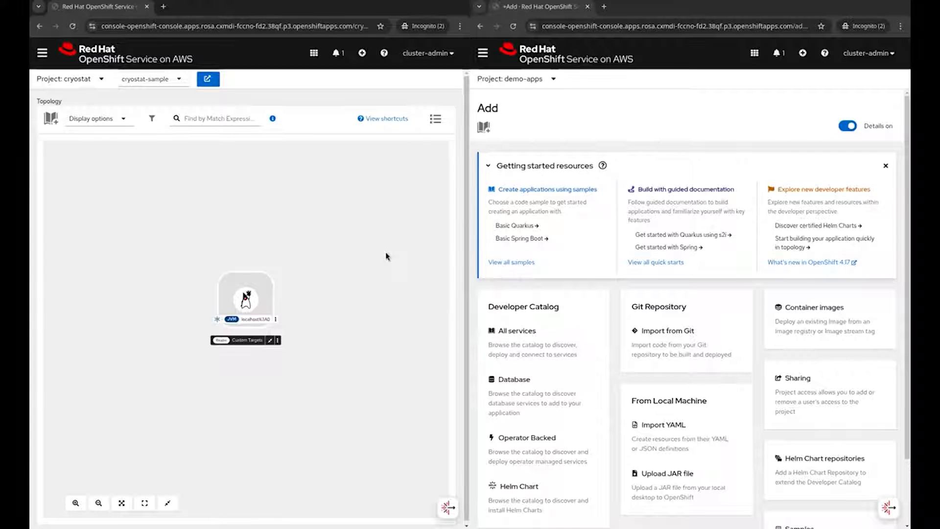
left_click(667, 102)
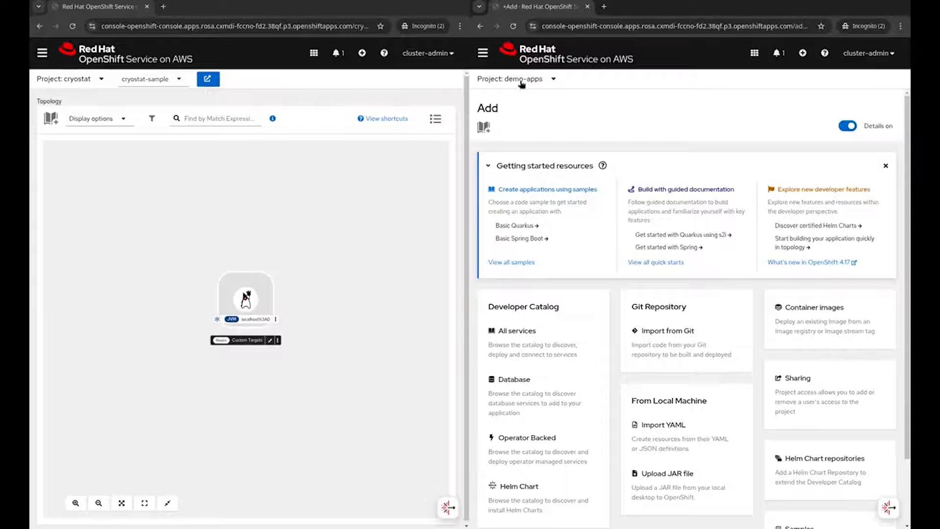
Step: Create the Basic Quarkus sample application named code-with-quarkus in demo-apps and dismiss its health checks notice
left_click(531, 227)
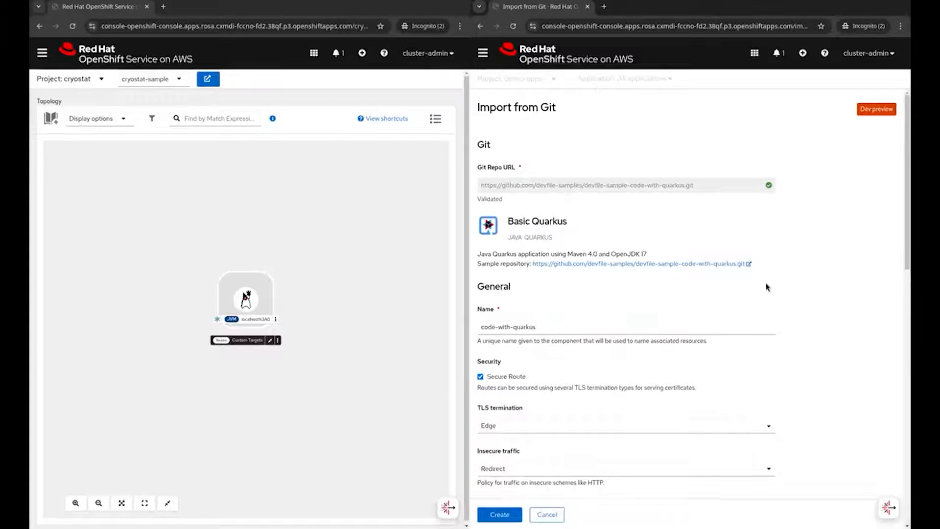
scroll(767, 286, "down", 10)
left_click(498, 521)
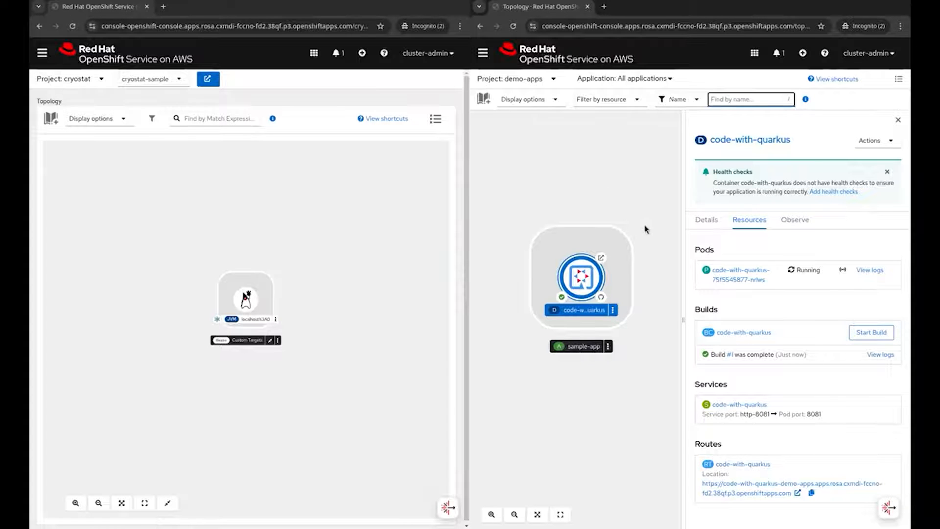
left_click(887, 172)
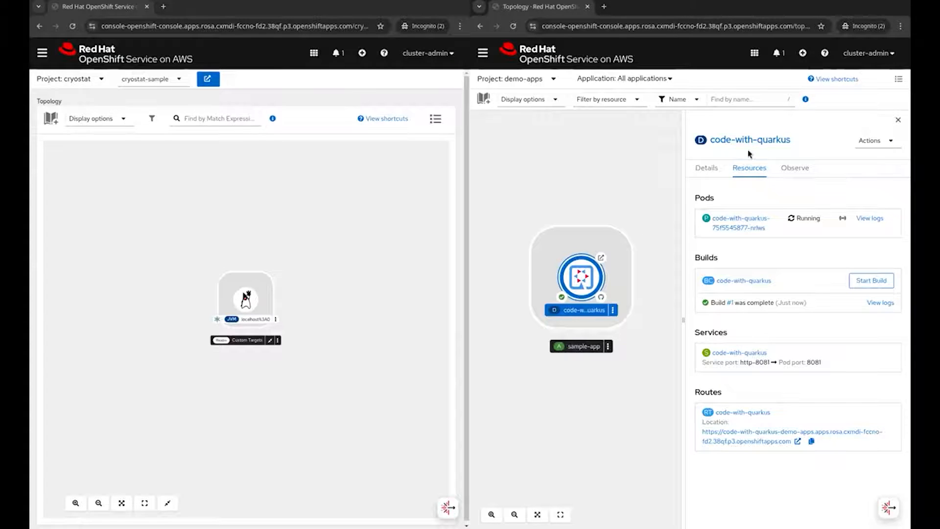
Step: Open the code-with-quarkus deployment for editing in YAML view and find the pod template's metadata
left_click(867, 142)
left_click(865, 361)
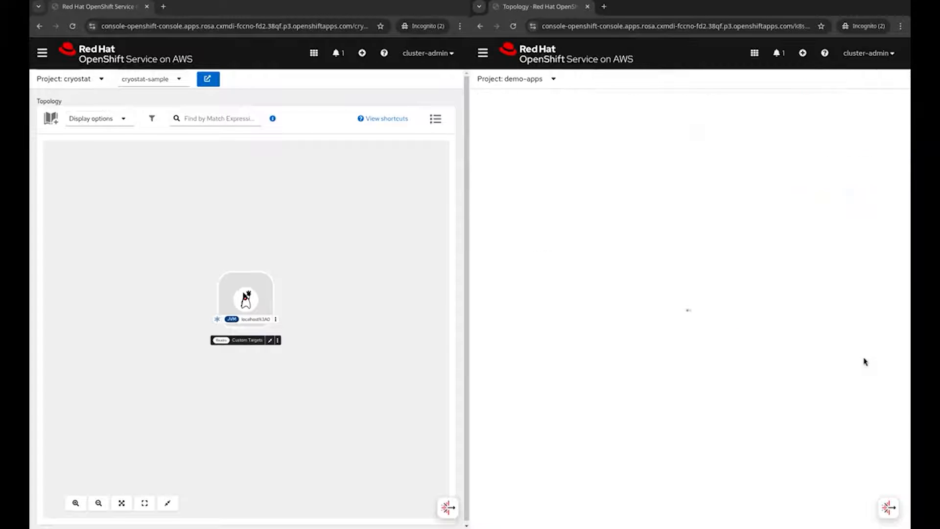
left_click(606, 141)
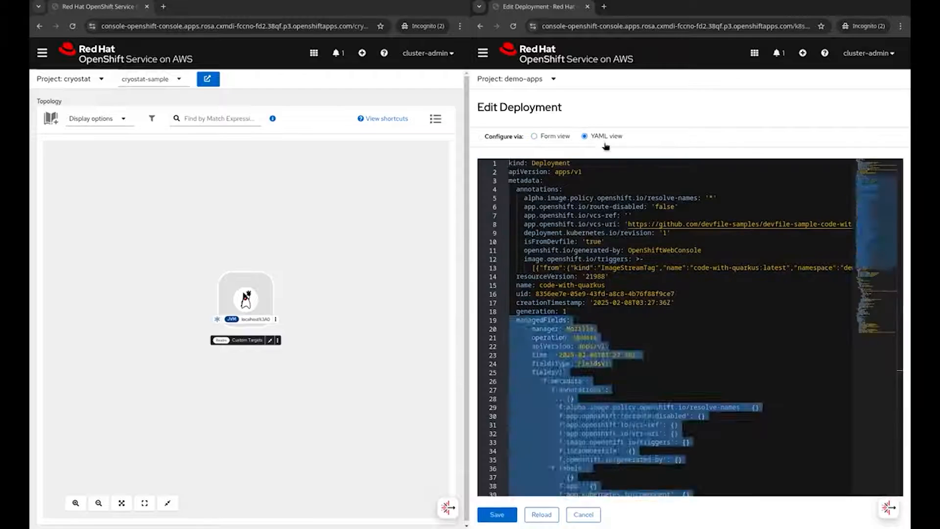
scroll(580, 345, "down", 1)
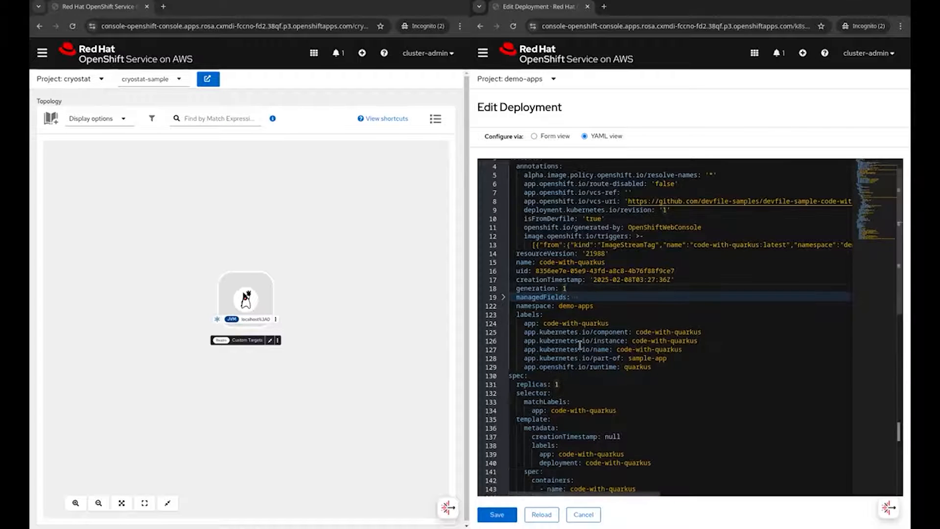
scroll(580, 345, "up", 1)
scroll(580, 345, "down", 5)
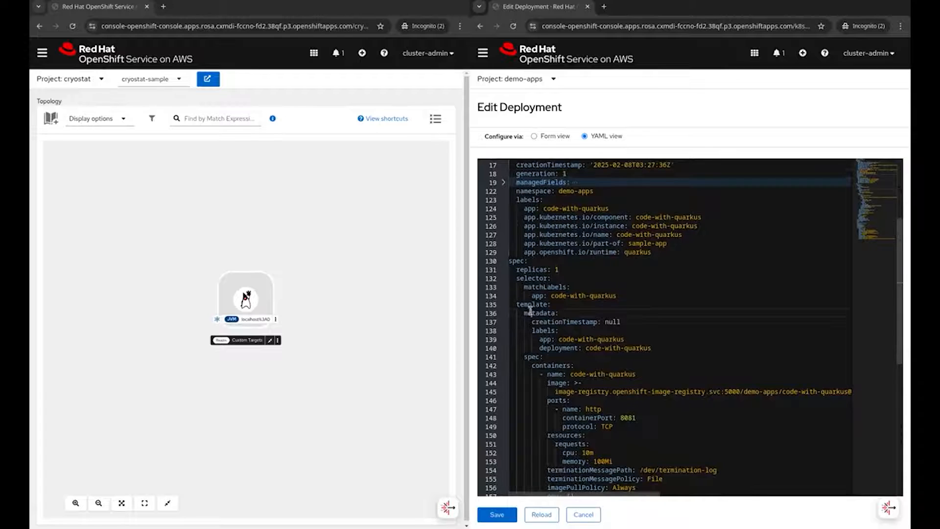
Step: Add the label cryostat.io/namespace: cryostat to the pod template's labels, below the deployment label
left_click(548, 331)
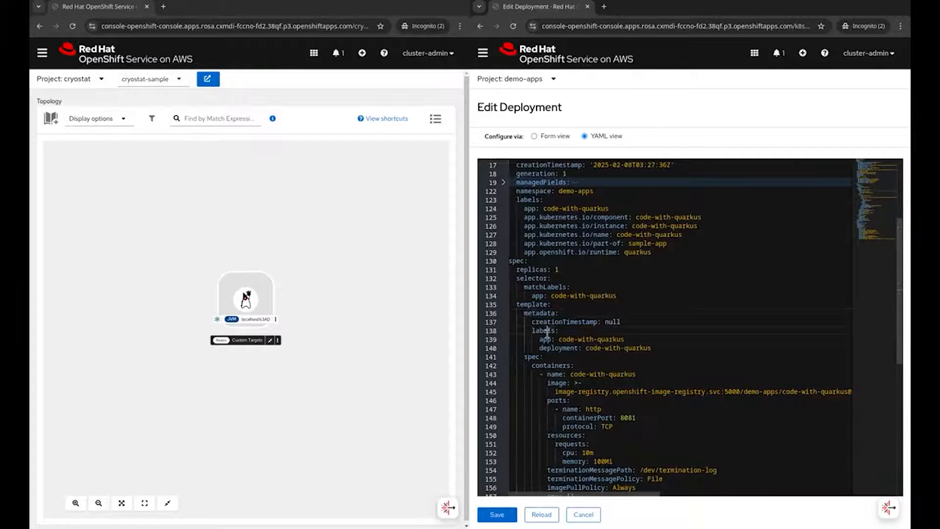
left_click(660, 346)
key("Return")
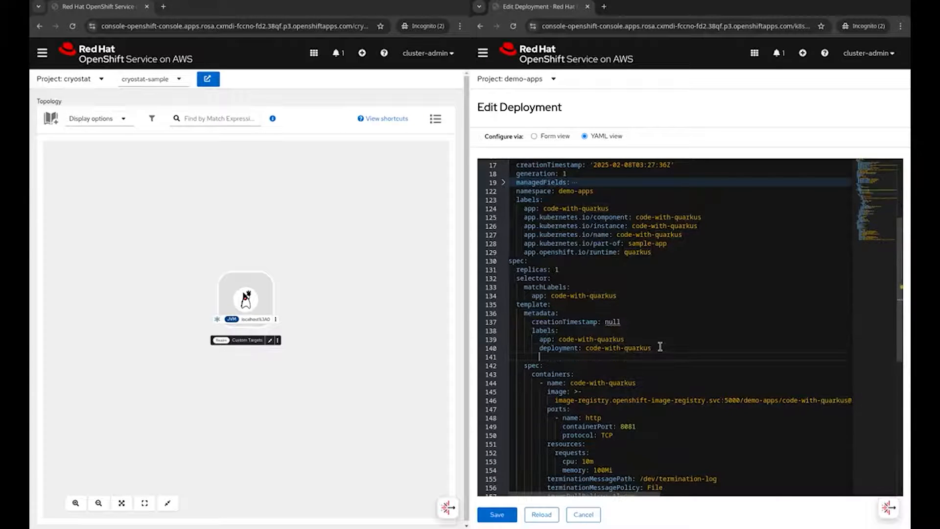
type("cryostat")
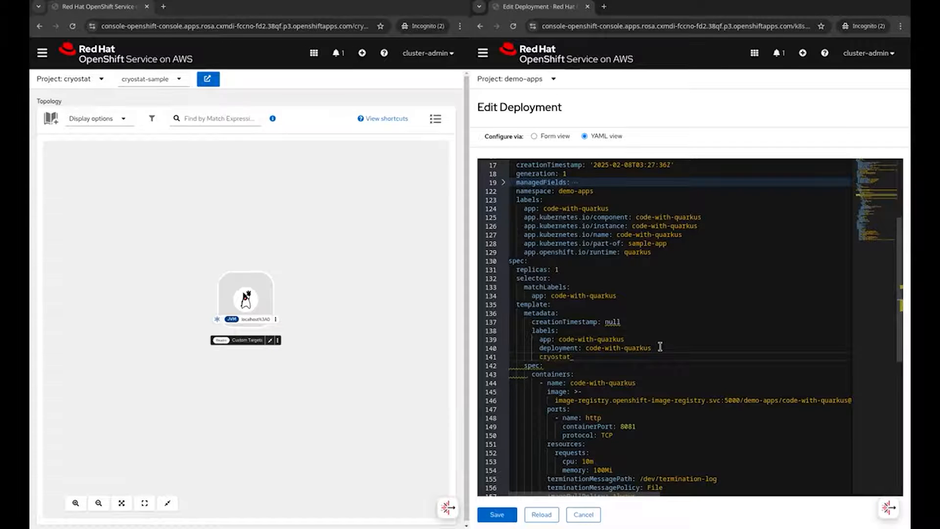
type(".io/namespace:")
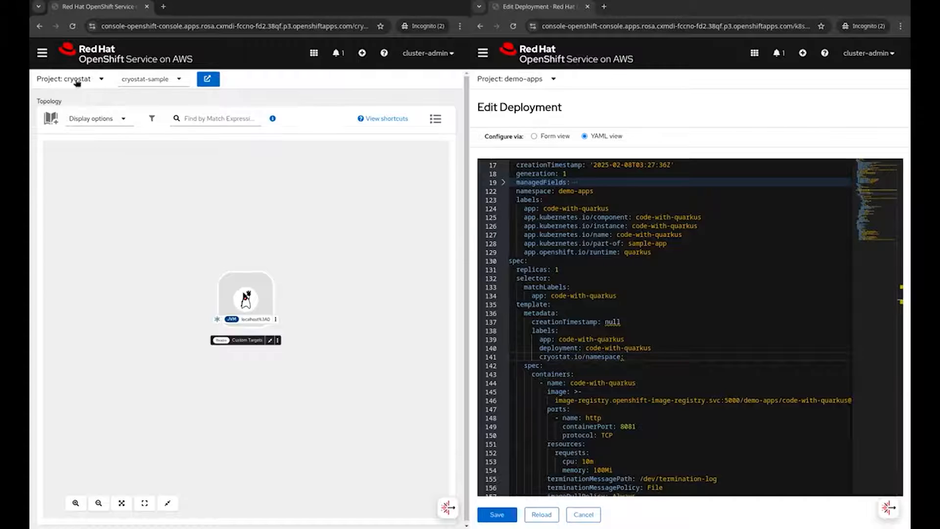
type("cr")
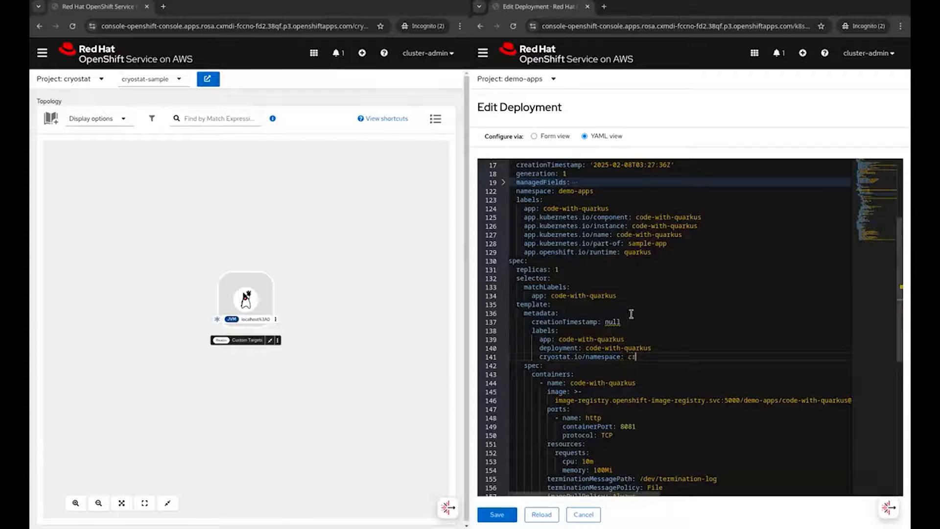
type("yostat")
key("Return")
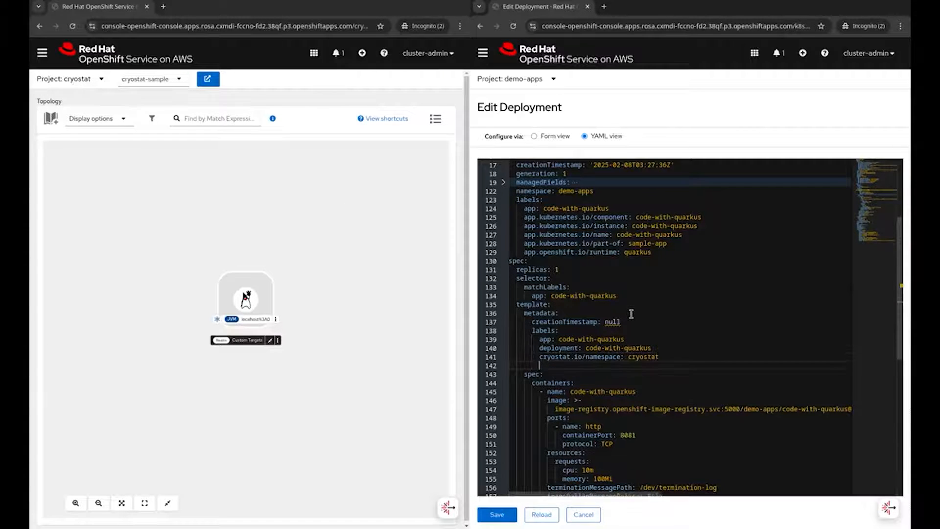
Step: Add the label cryostat.io/name: cryostat-sample below the cryostat.io/namespace label in the pod template and save the deployment
type("cryostat.")
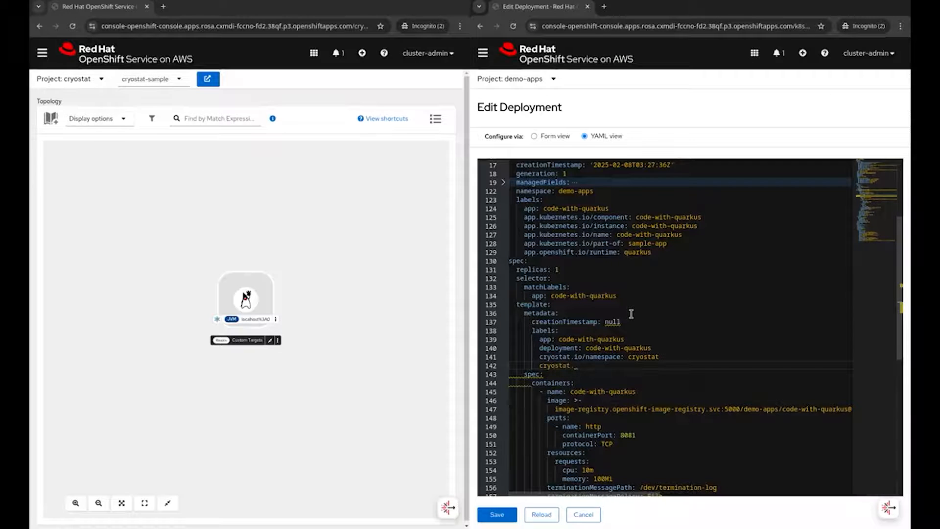
type("io/name:")
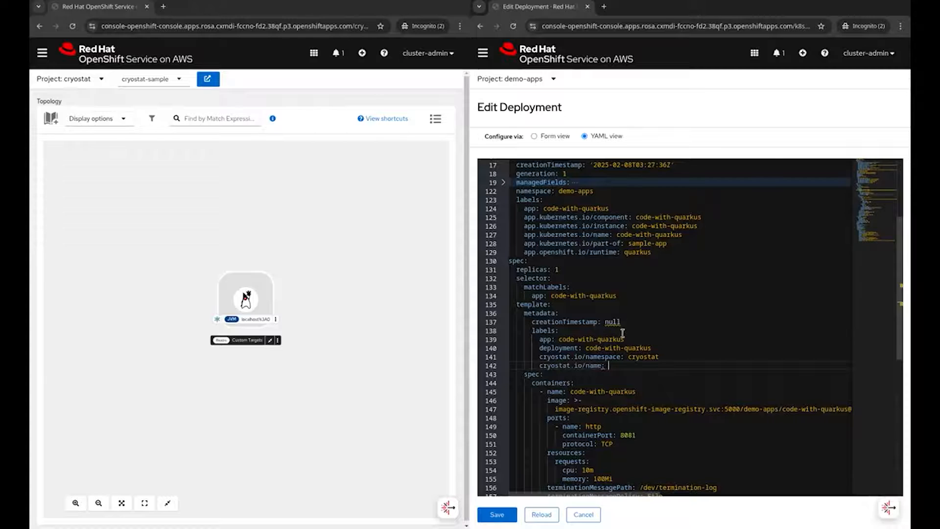
left_click(452, 257)
type("yostast-")
type("ample")
left_click(499, 514)
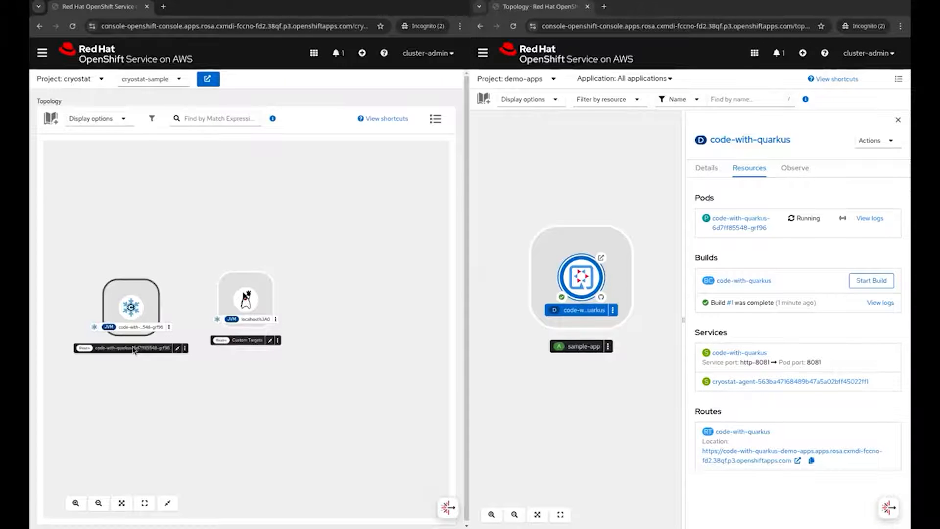
Step: Open the code-with-quarkus target's details in the Cryostat topology and examine its connection URL
left_click_drag(132, 184, 176, 193)
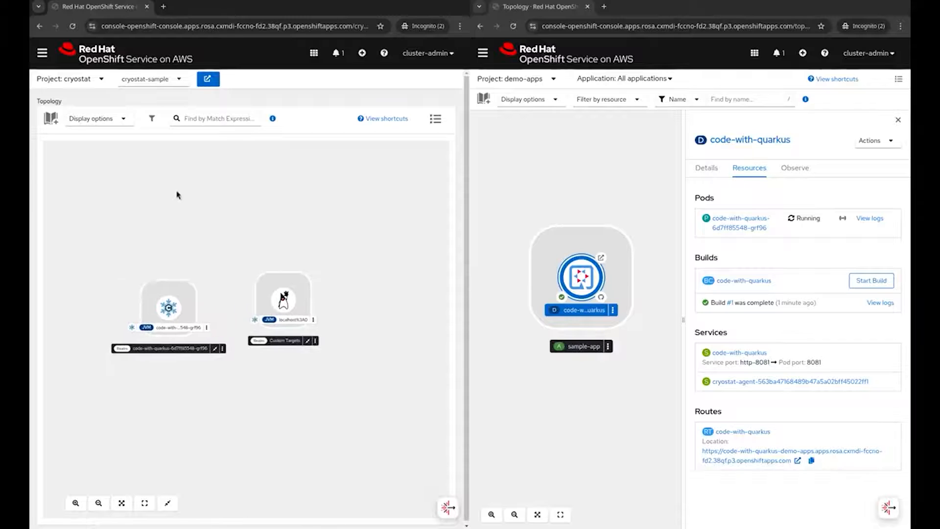
left_click(180, 307)
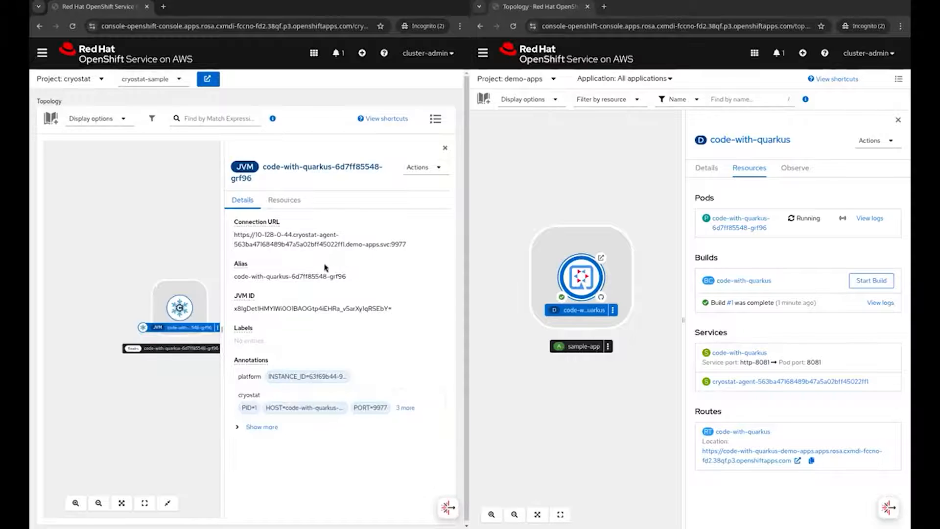
left_click_drag(233, 235, 254, 235)
left_click(252, 235)
left_click_drag(347, 245, 373, 246)
left_click(377, 244)
Step: Expand the target's additional JVM details and examine the JVM version, operating system, memory, input arguments and system properties
left_click(263, 428)
scroll(332, 366, "down", 5)
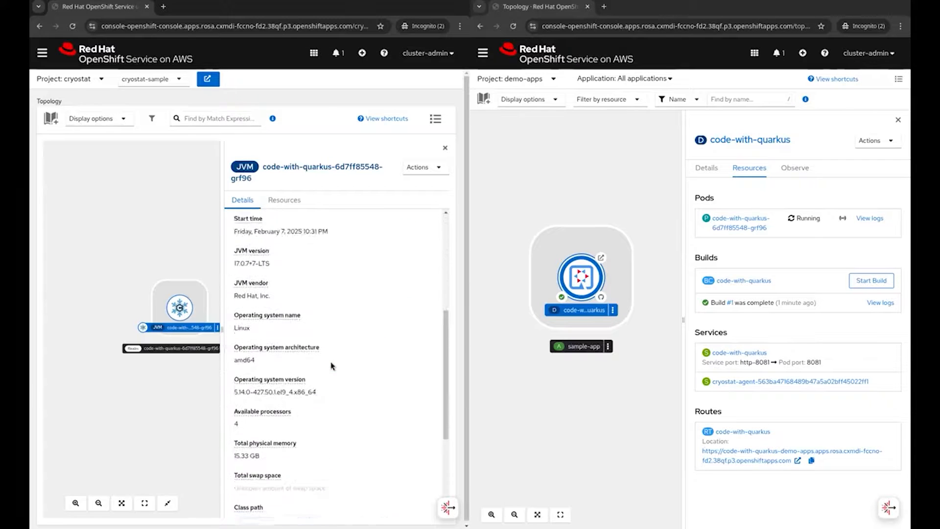
scroll(332, 365, "up", 1)
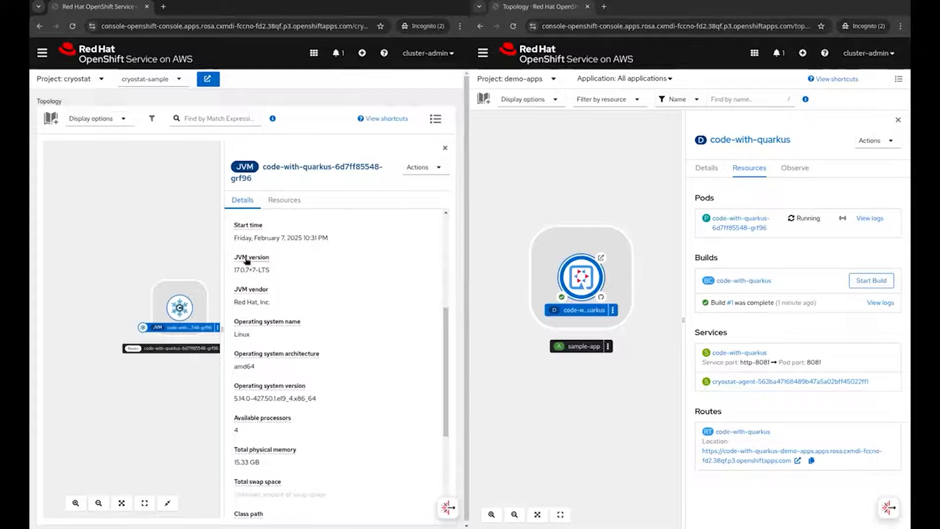
scroll(248, 274, "down", 4)
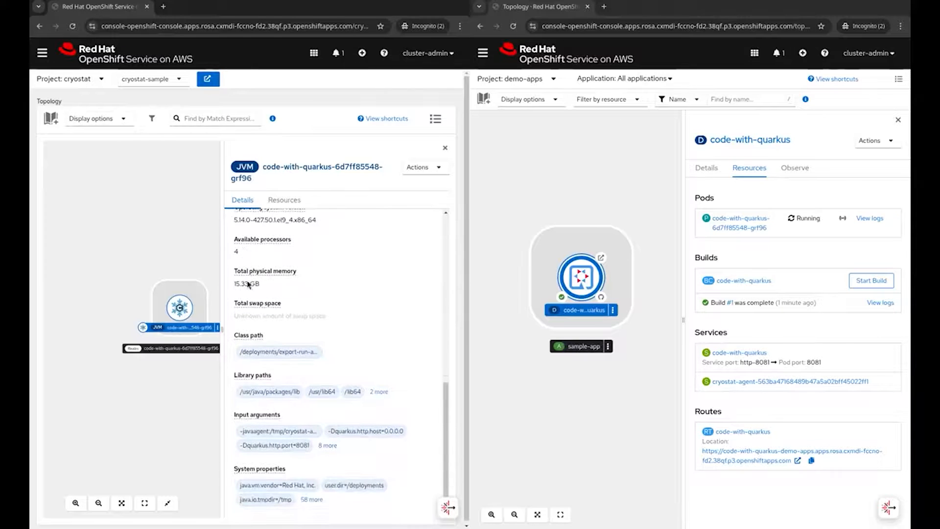
left_click(327, 445)
scroll(369, 406, "down", 1)
left_click(311, 500)
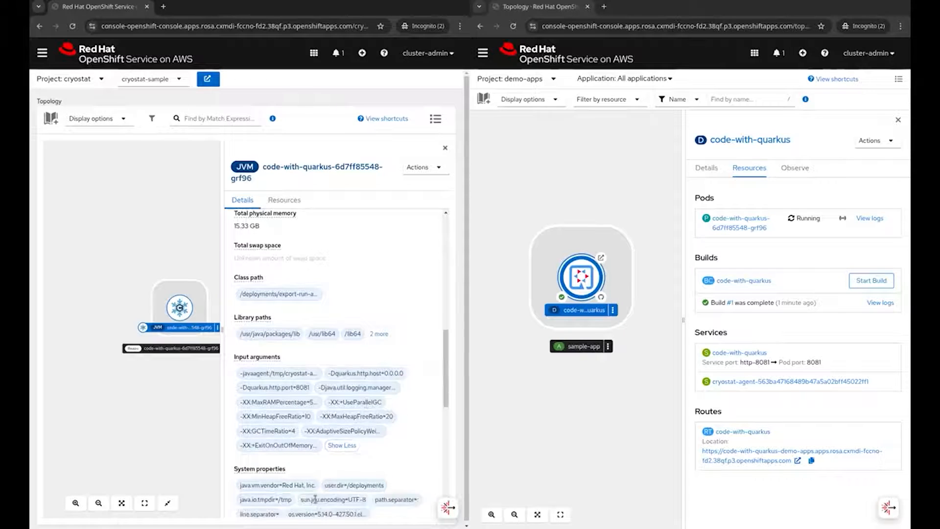
scroll(366, 417, "down", 4)
scroll(365, 416, "down", 3)
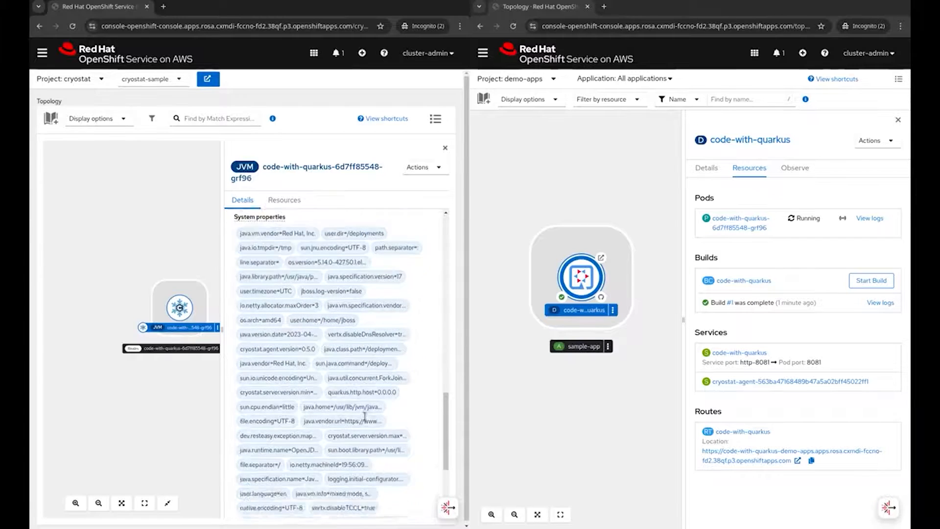
scroll(365, 416, "up", 10)
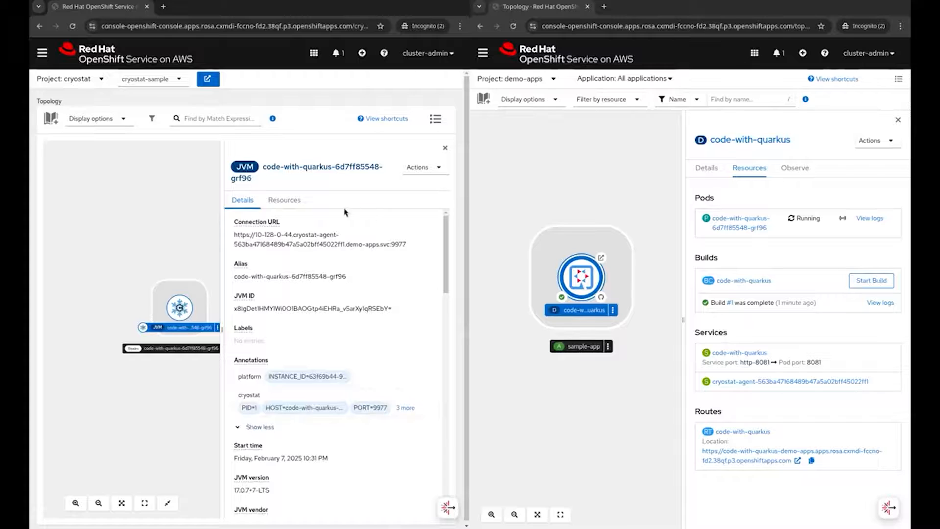
Step: View the target's resources and available actions, try opening its Event Templates, and return to the topology
left_click(286, 201)
left_click(447, 172)
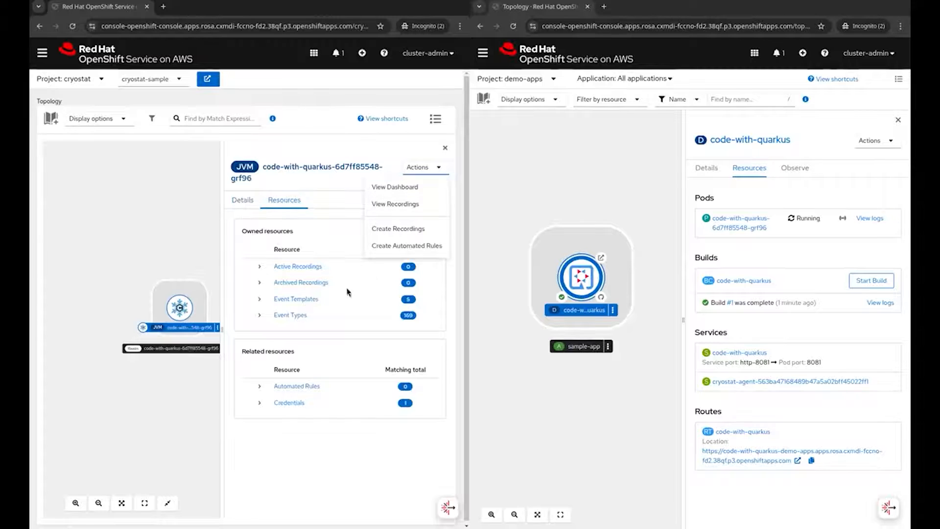
left_click(300, 299)
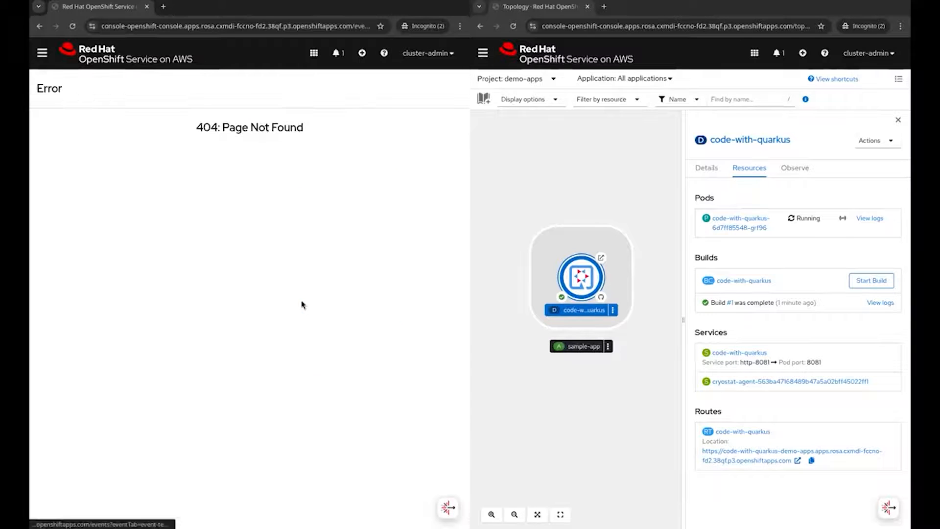
left_click(40, 26)
Step: Check the actions offered for the code-with-quarkus group and its JVM target, and close the details
left_click(178, 324)
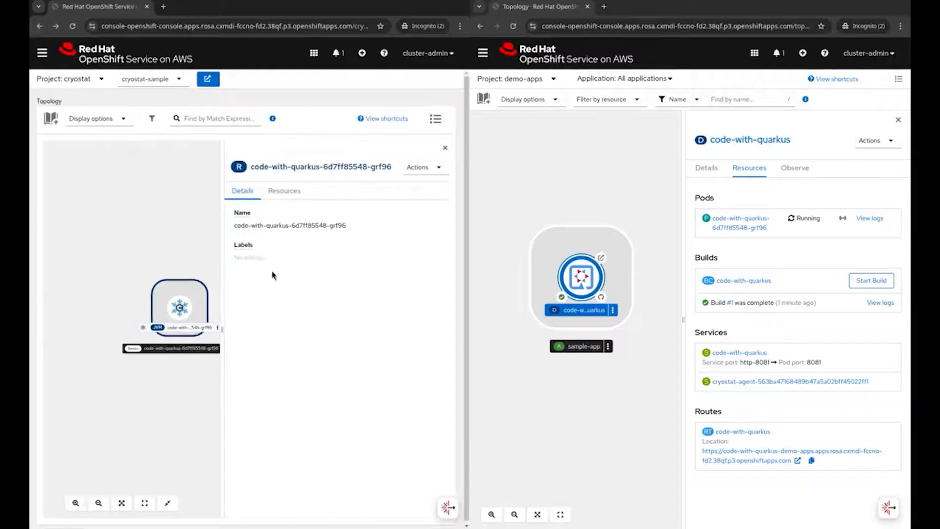
left_click(431, 168)
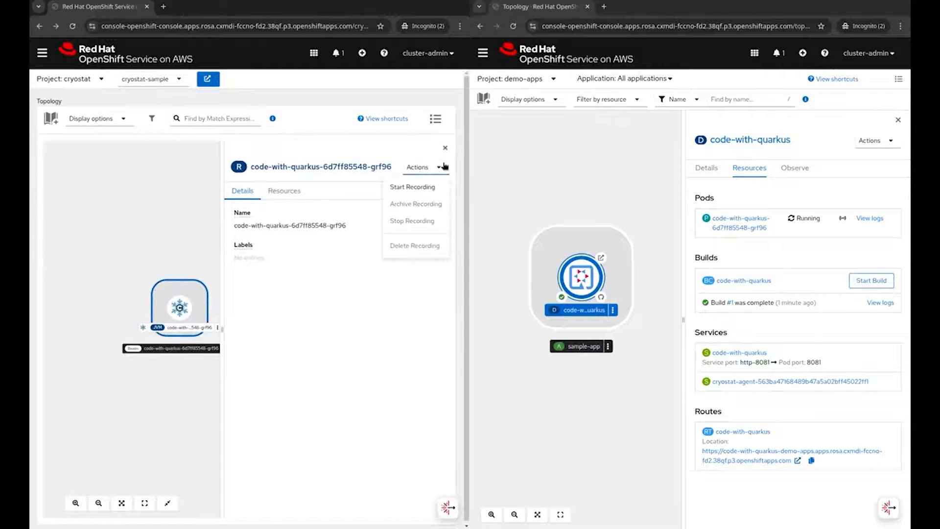
left_click(311, 325)
left_click(185, 308)
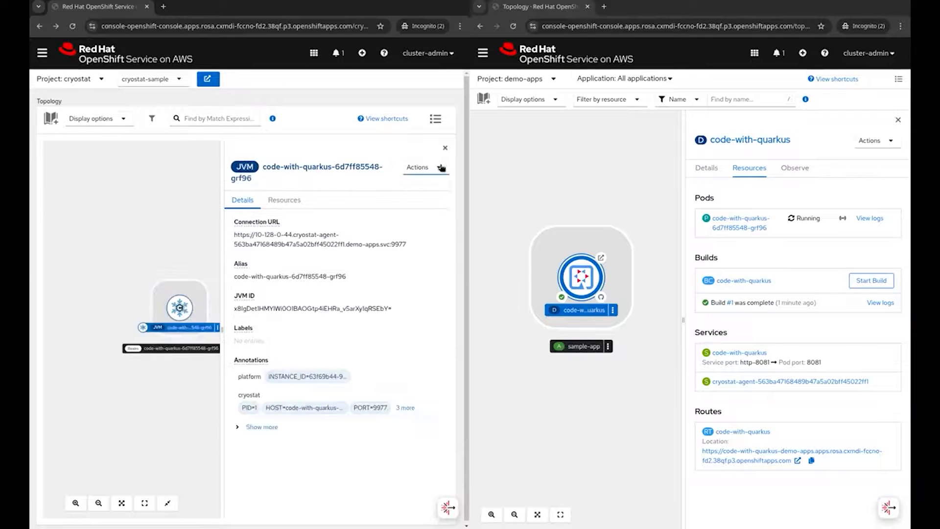
left_click(425, 168)
left_click(446, 147)
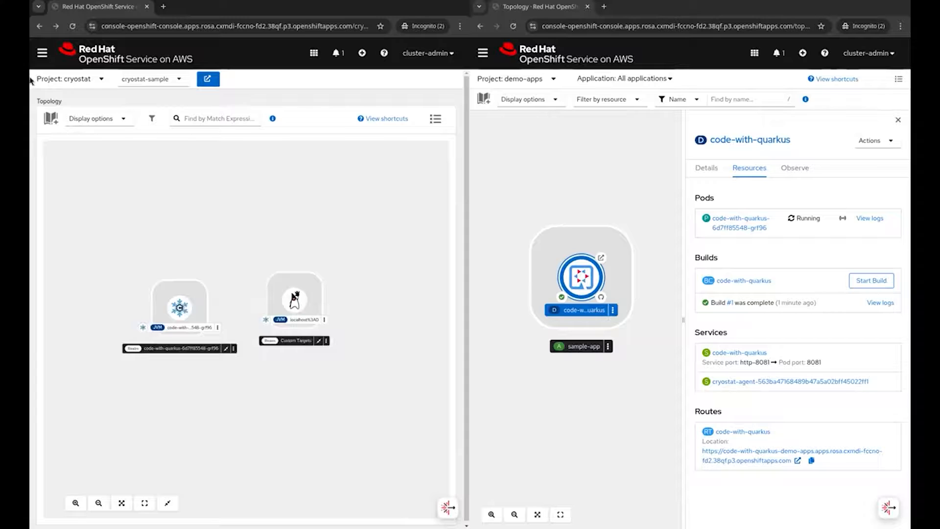
Step: Open Cryostat's Events page and select the code-with-quarkus pod as the target
left_click(42, 52)
left_click(73, 499)
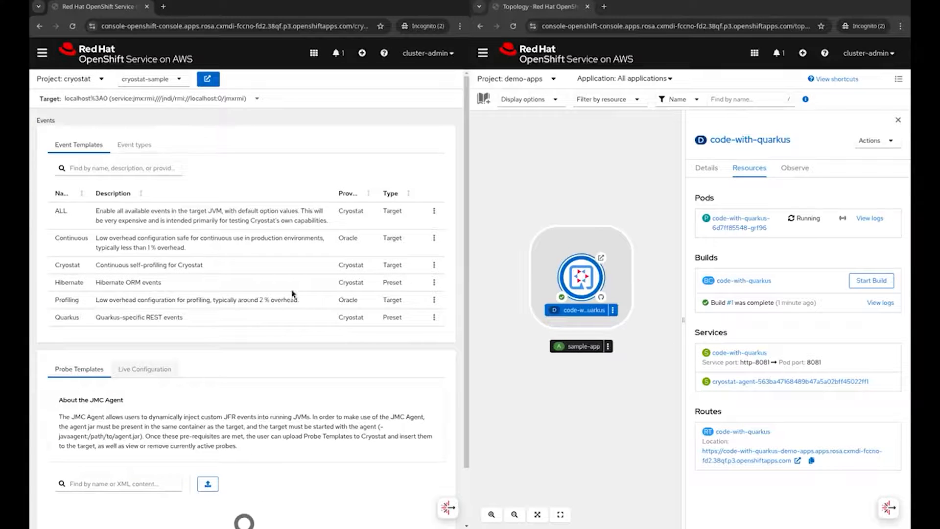
left_click(205, 99)
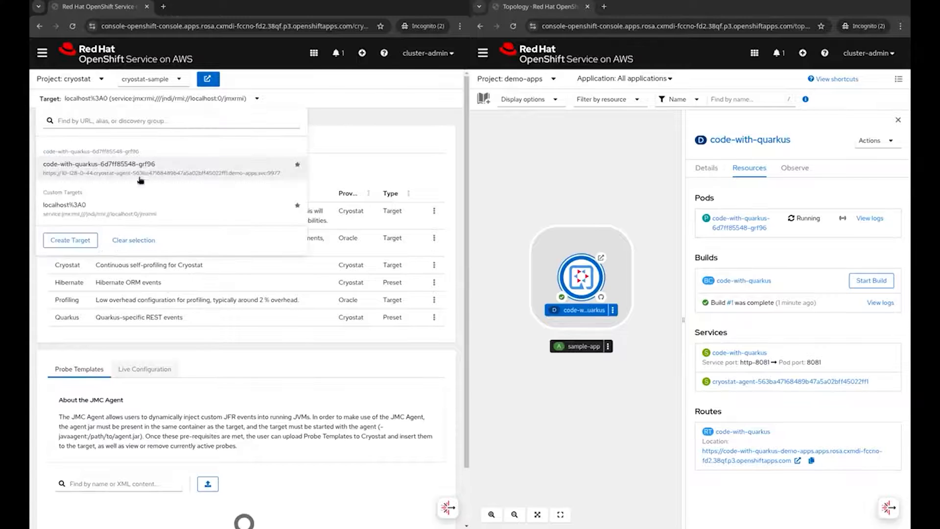
left_click(149, 169)
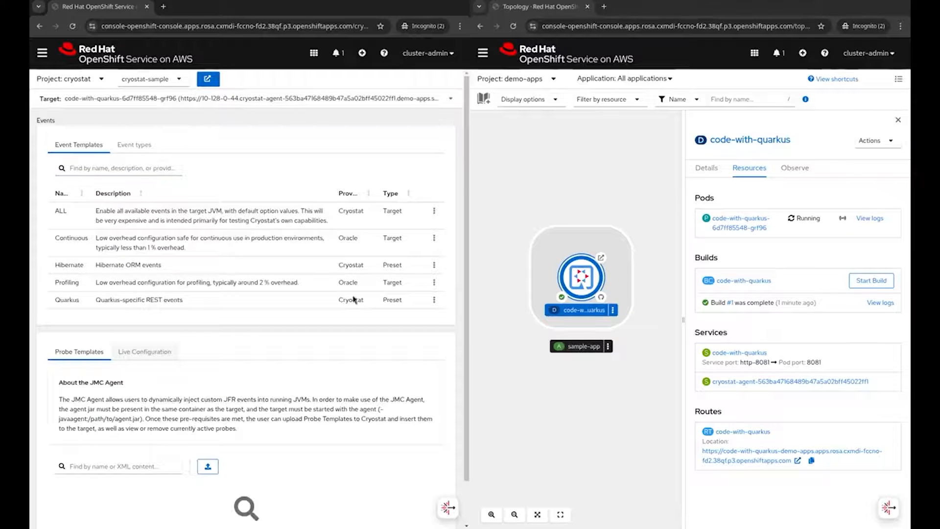
Step: Start creating a recording from the Profiling event template and name it demo
left_click(434, 282)
left_click(412, 308)
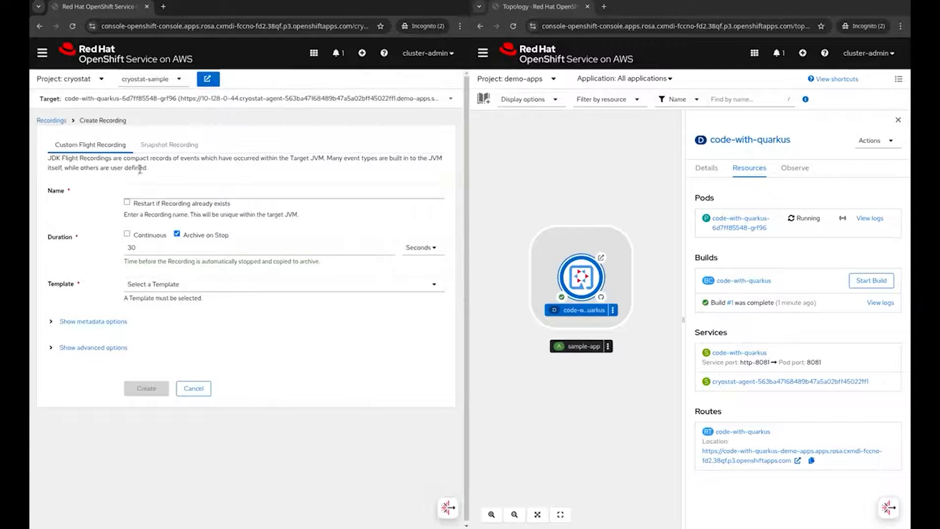
left_click(147, 190)
type("demo")
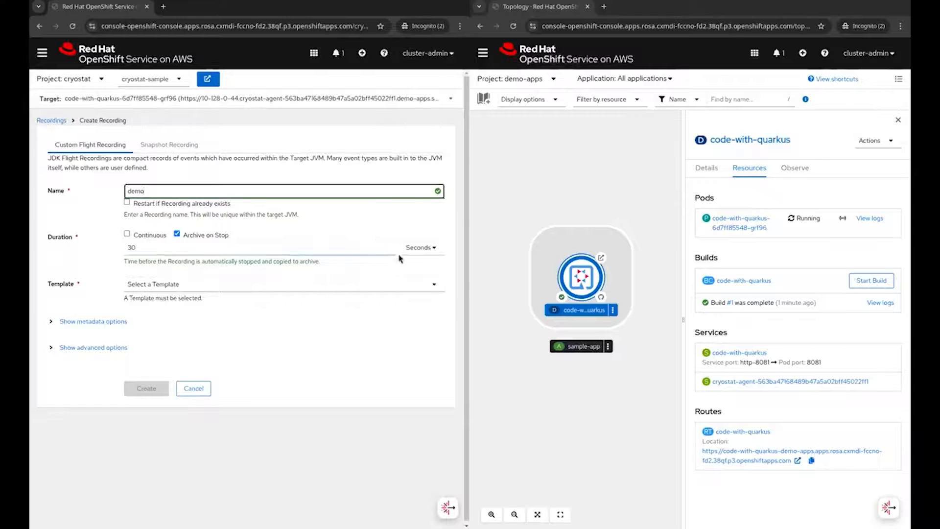
Step: Set the recording's duration to 1 minute
left_click(357, 254)
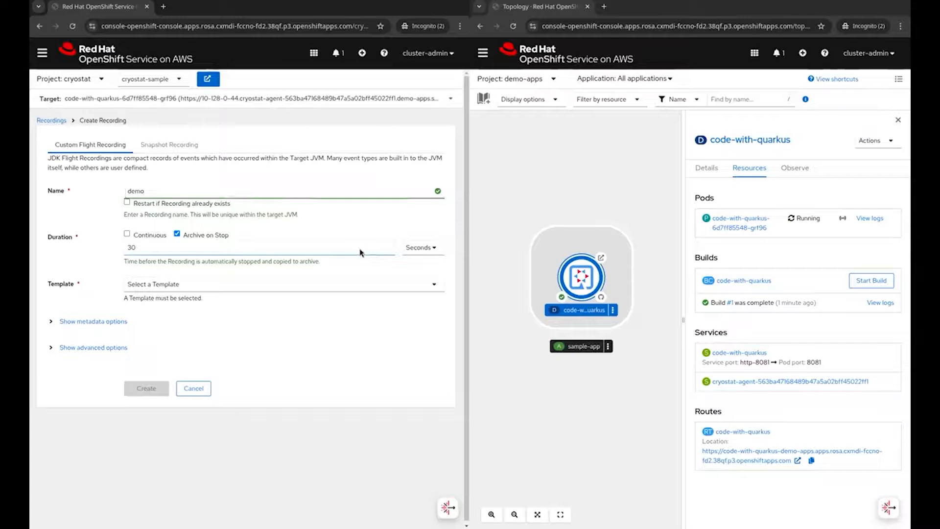
left_click(141, 247)
key("BackSpace")
key("BackSpace")
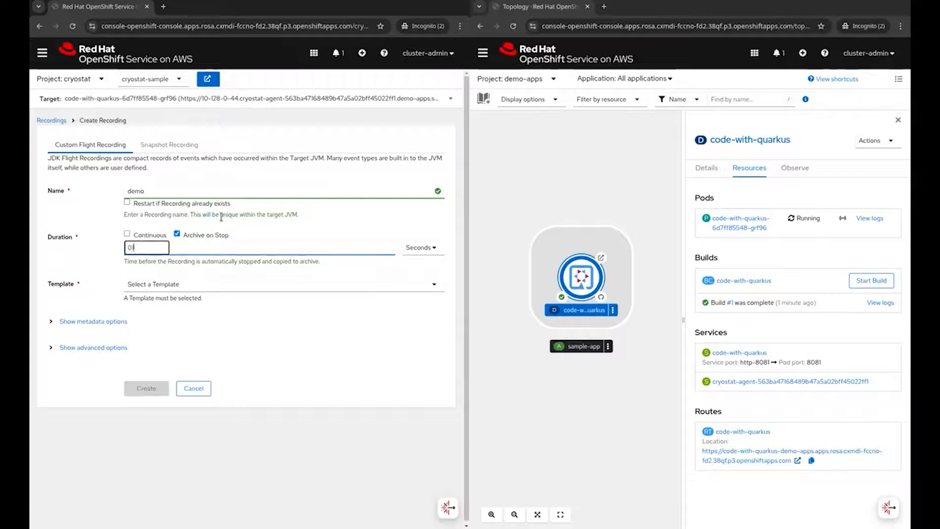
type("1")
left_click(421, 248)
left_click(418, 267)
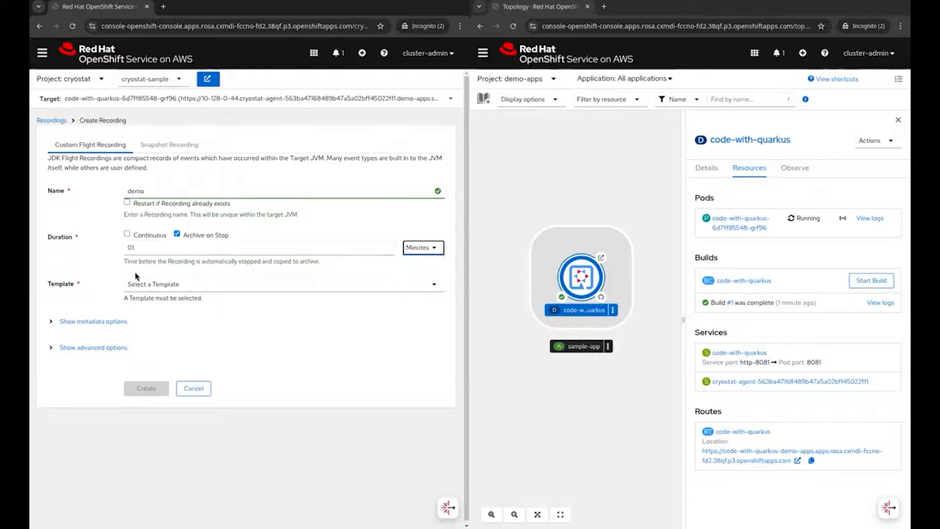
Step: Choose the Profiling template for the demo recording and create it
left_click(150, 286)
left_click(170, 352)
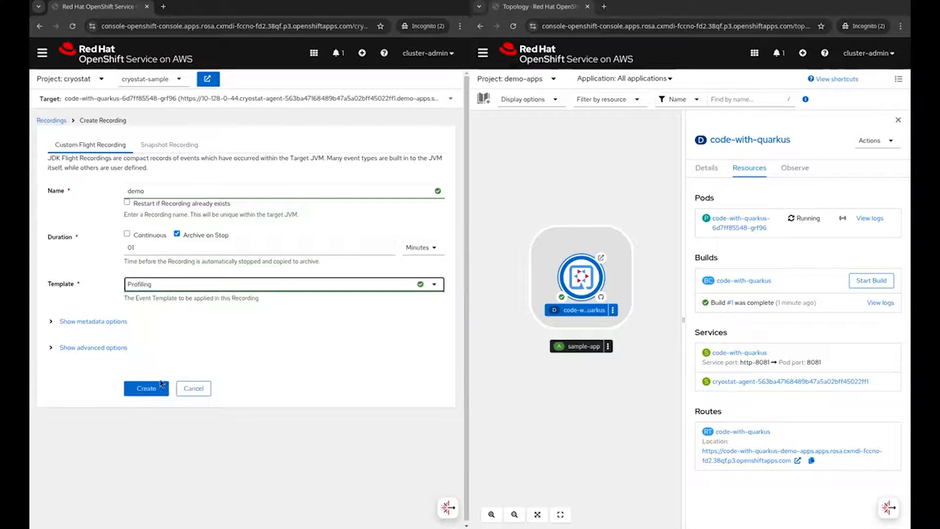
left_click(147, 389)
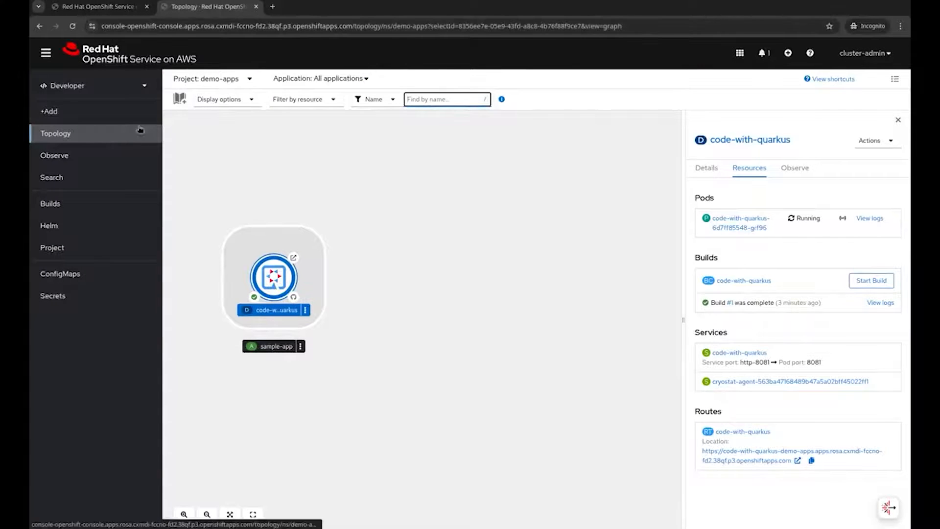
Step: Return to the Cryostat recordings page in the other browser tab and view the demo recording in Grafana
left_click(98, 7)
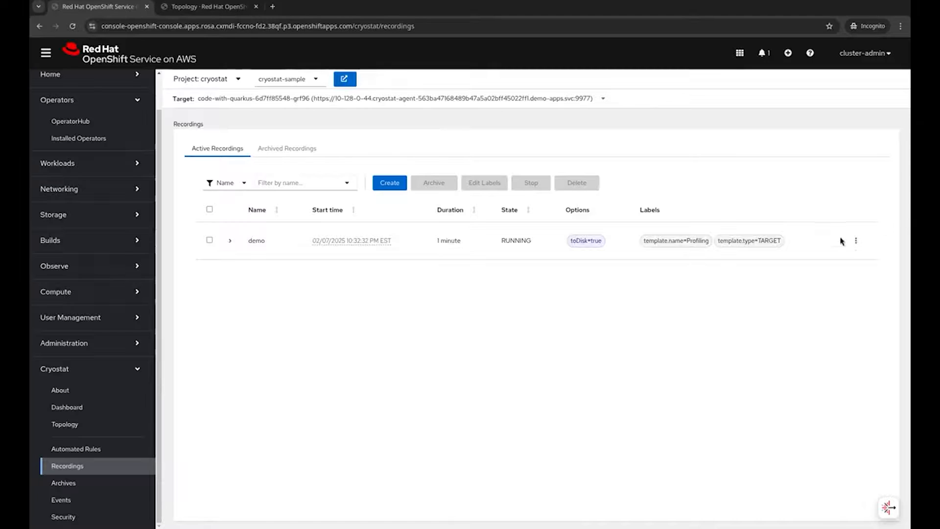
left_click(852, 241)
left_click(822, 275)
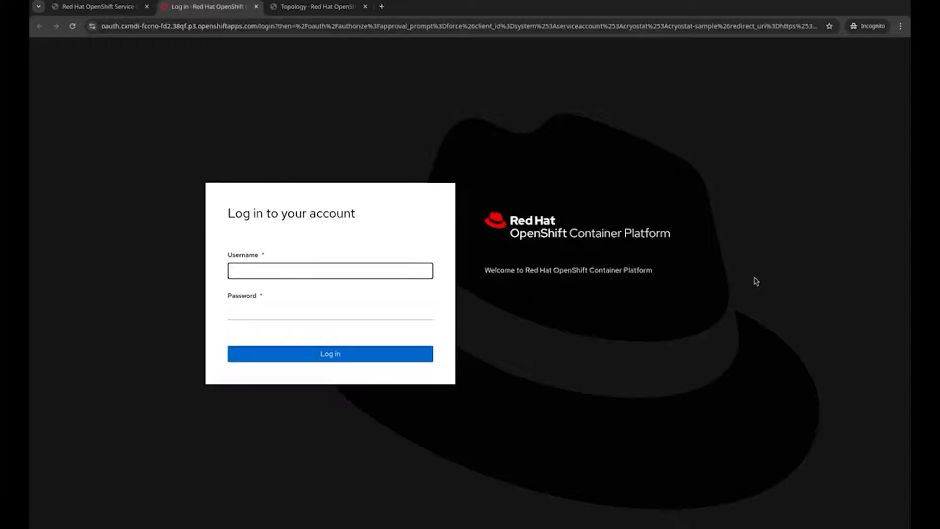
Step: Log in as cluster-admin with the account password and allow the permissions requested by the cryostat-sample service account
type("cluster-admin")
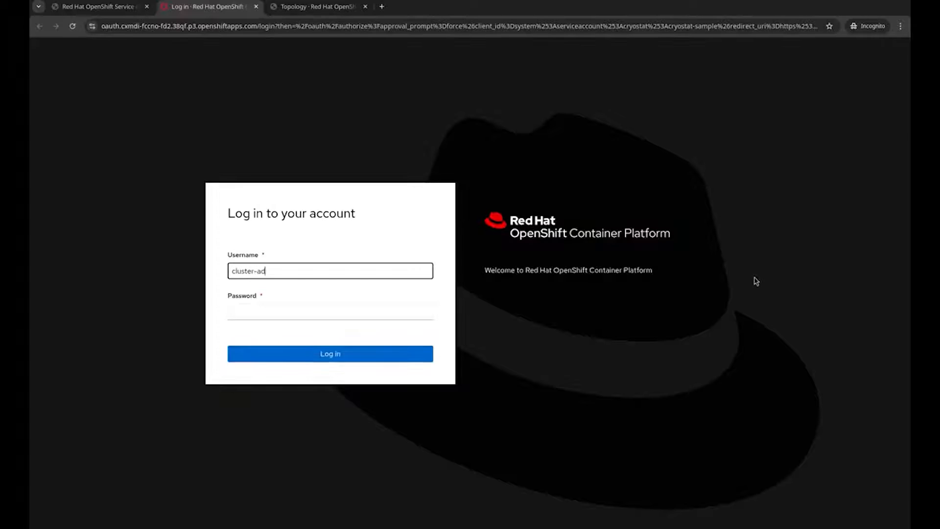
key("Tab")
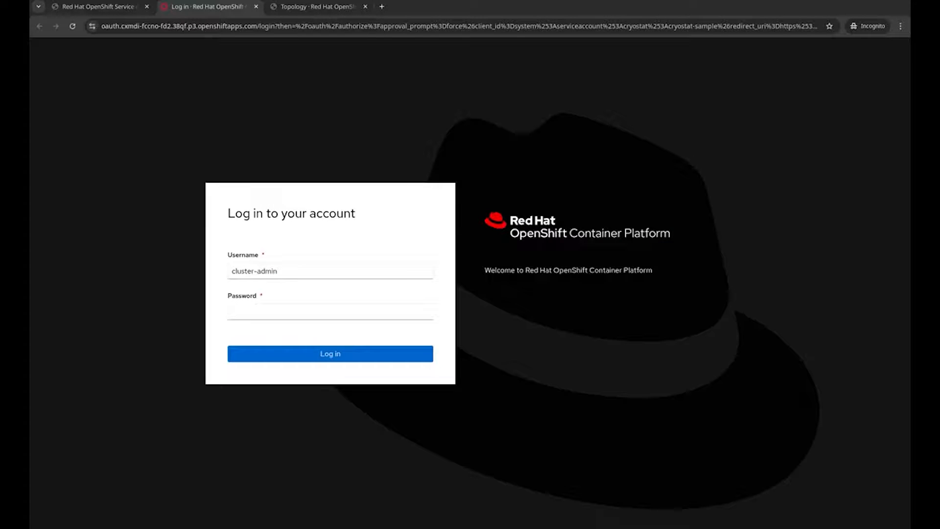
left_click(607, 158)
key("ctrl+v")
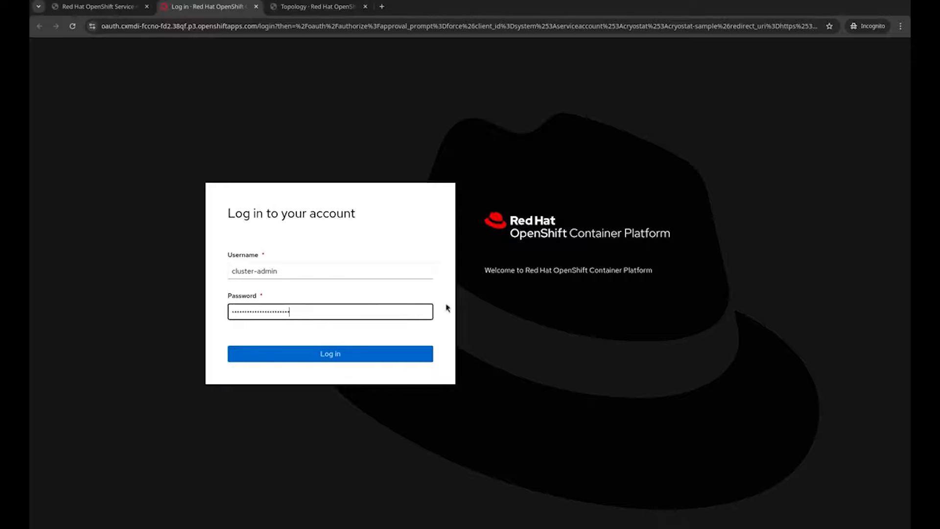
left_click(336, 353)
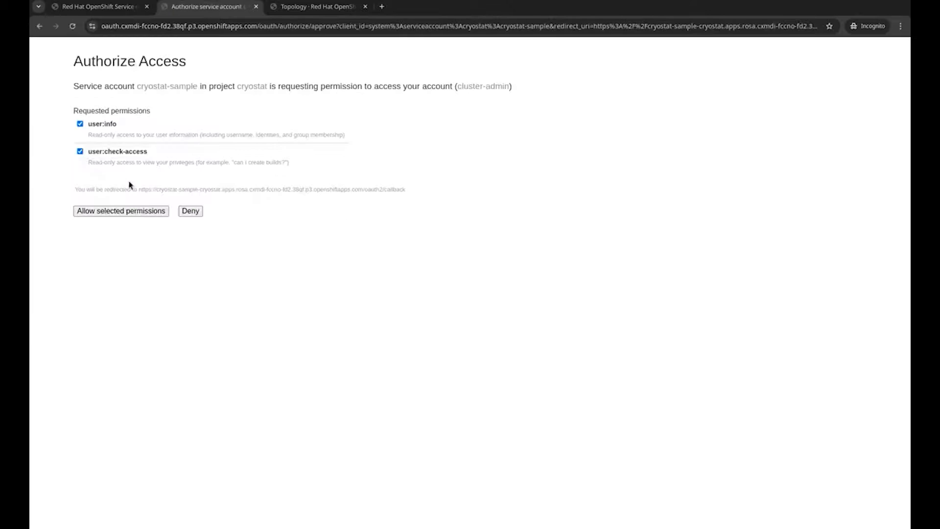
left_click(104, 215)
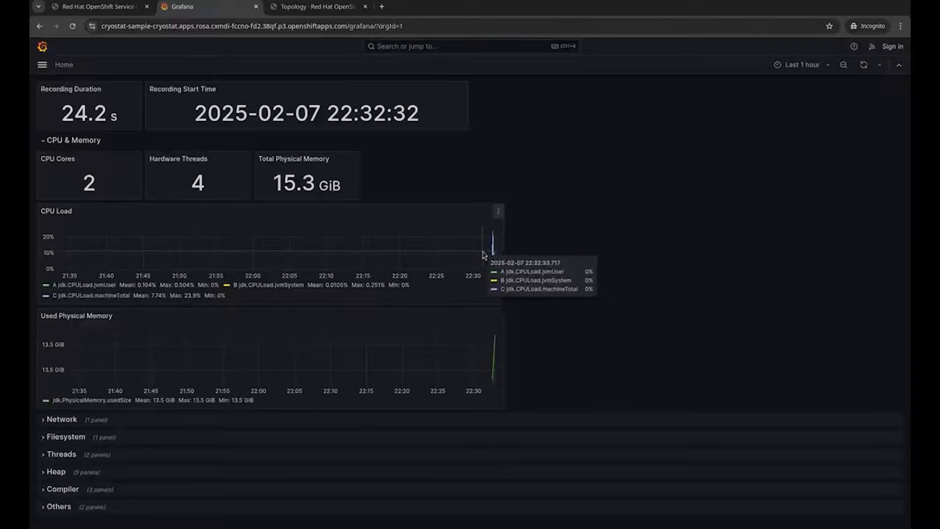
Step: Narrow the Grafana dashboard's time range on the CPU Load chart to about 22:32:30 to 22:33:01
left_click_drag(482, 255, 496, 255)
left_click_drag(337, 254, 454, 256)
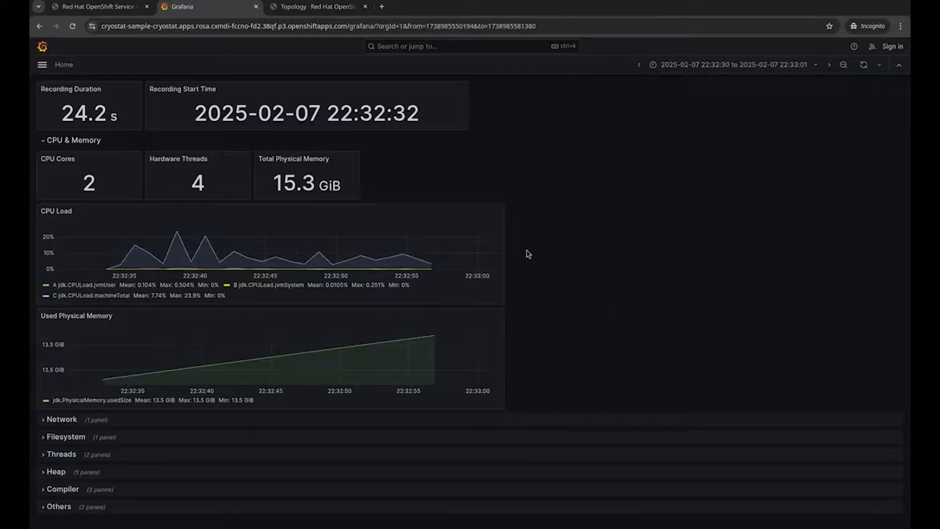
Step: Open the code-with-quarkus application from the demo-apps topology, request its /hello-resteasy endpoint, and close both application pages
key("ctrl+Tab")
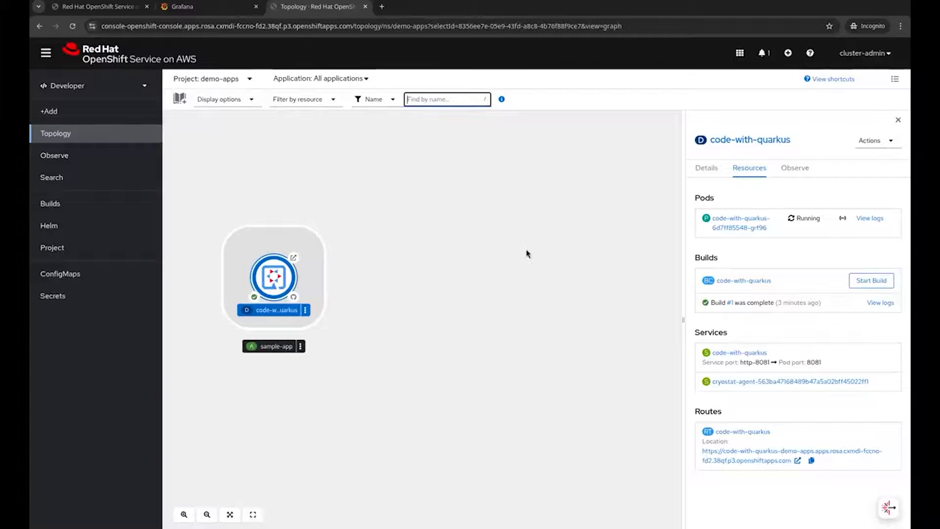
left_click(299, 256)
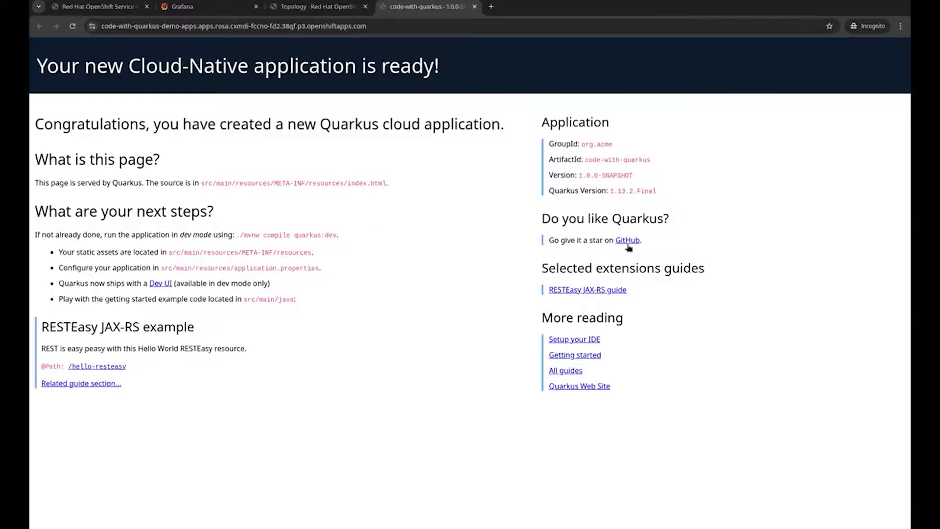
left_click(104, 371)
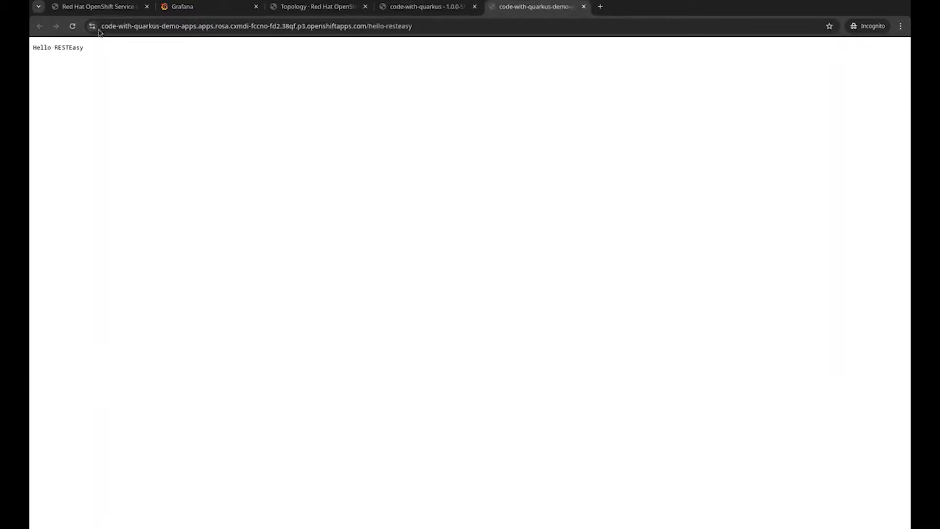
key("ctrl+w")
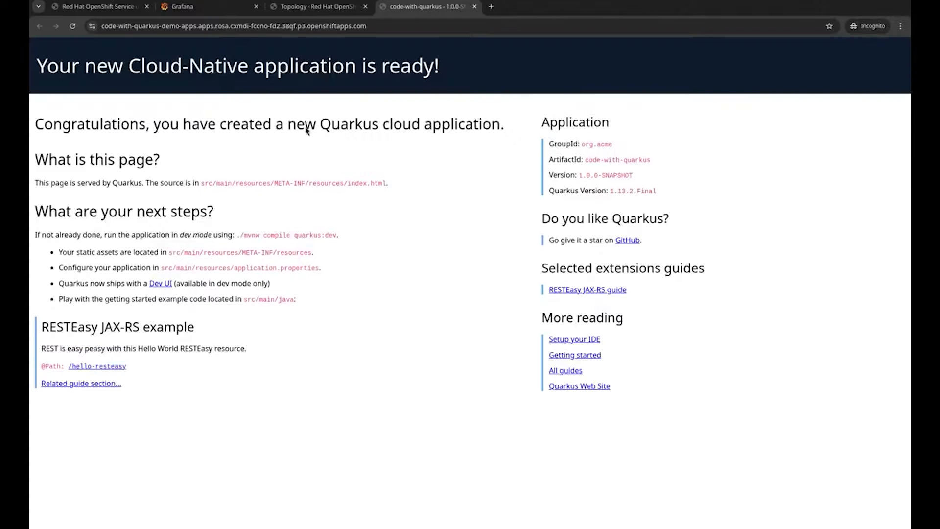
key("ctrl+w")
Step: Reopen the demo recording in Grafana from the Cryostat recordings and narrow the CPU Load time range to about 22:32:52 to 22:33:32
key("ctrl+shift+Tab")
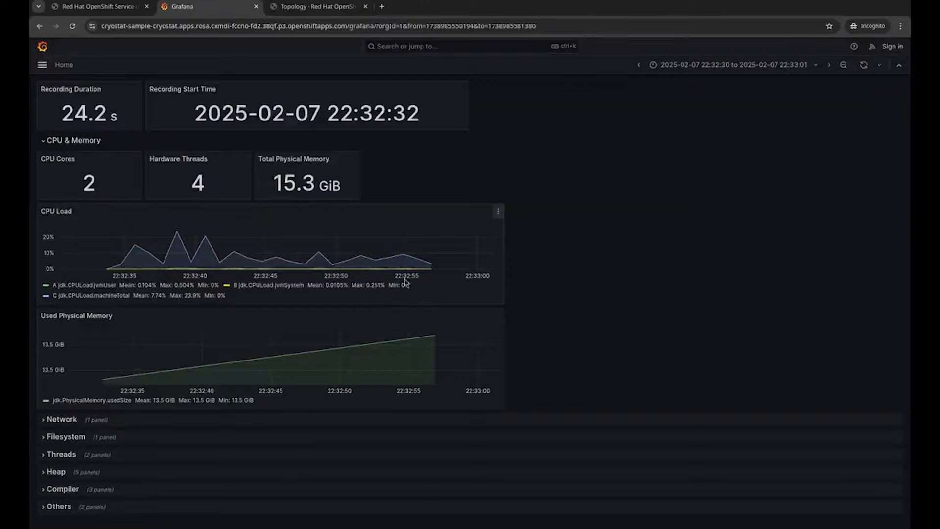
key("ctrl+shift+Tab")
left_click(856, 241)
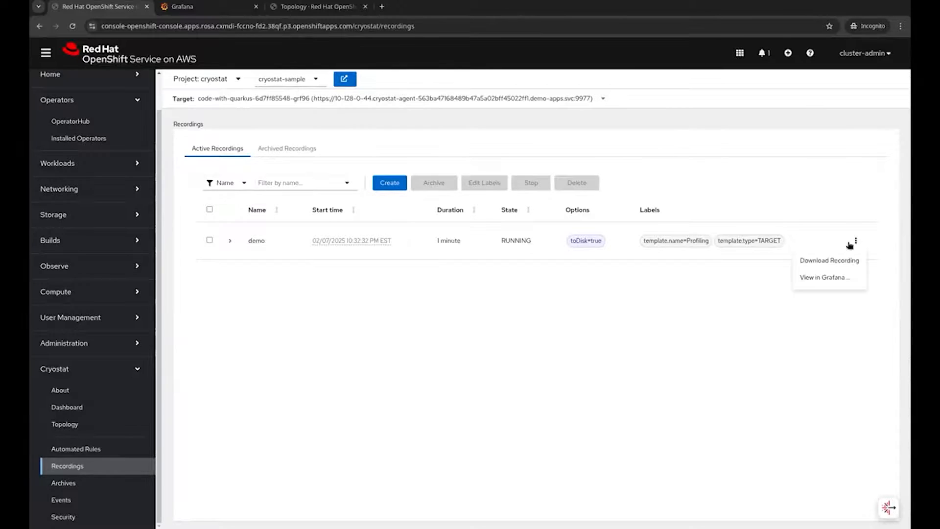
left_click(826, 277)
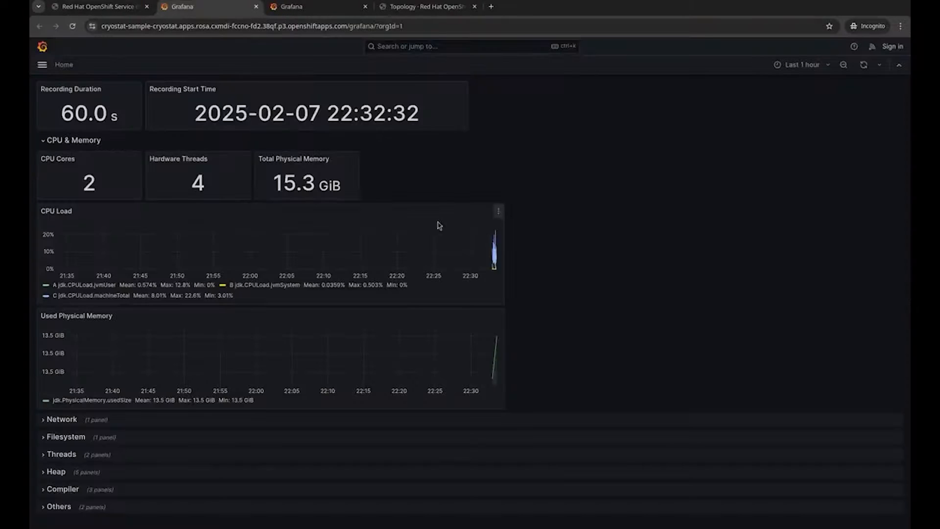
left_click_drag(481, 258, 496, 267)
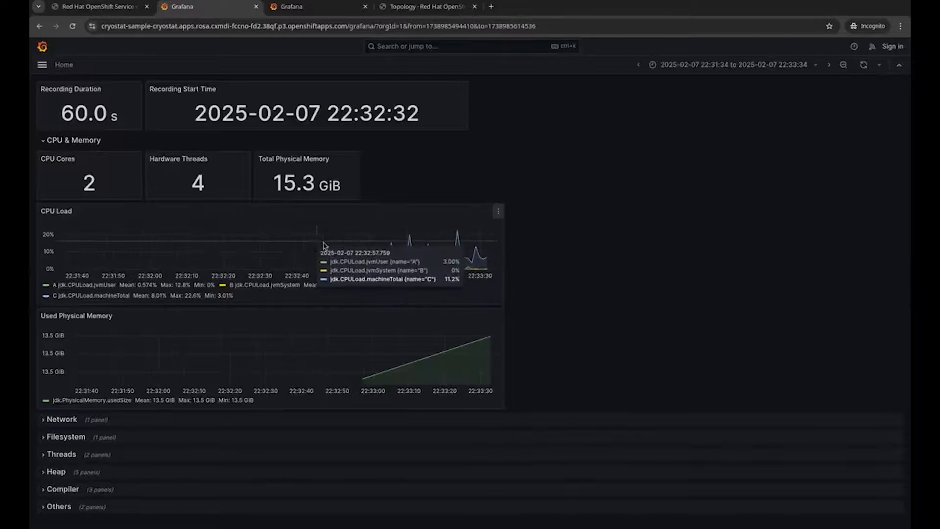
left_click_drag(345, 254, 491, 260)
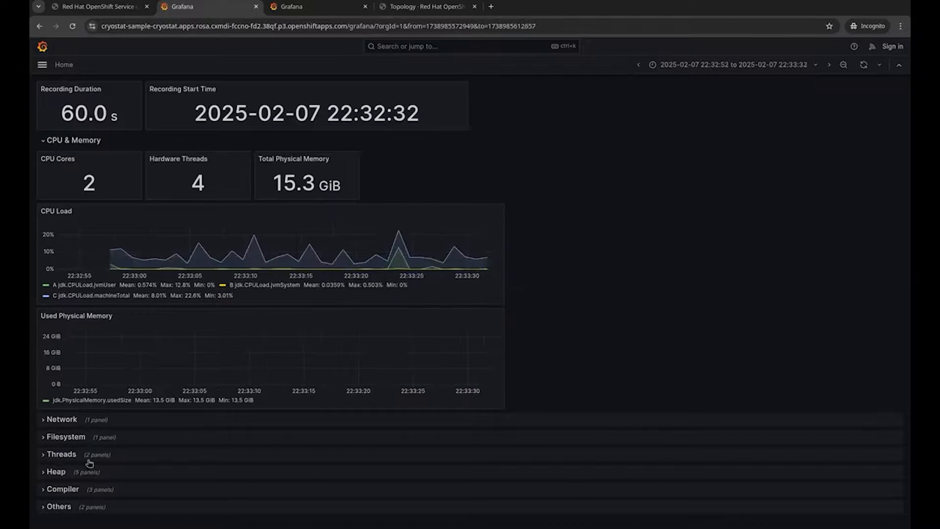
Step: Expand the Heap and Network sections of the Grafana dashboard and examine their charts
left_click(131, 470)
scroll(703, 274, "down", 6)
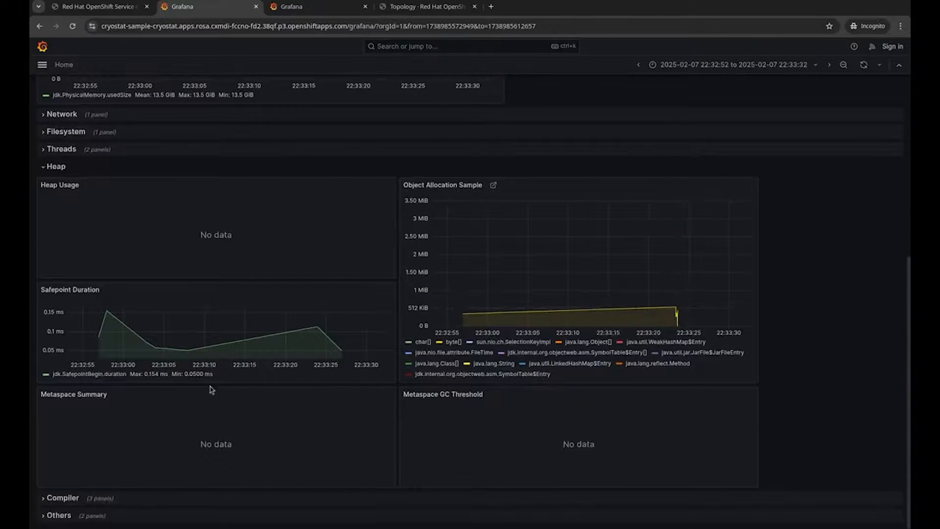
left_click(104, 115)
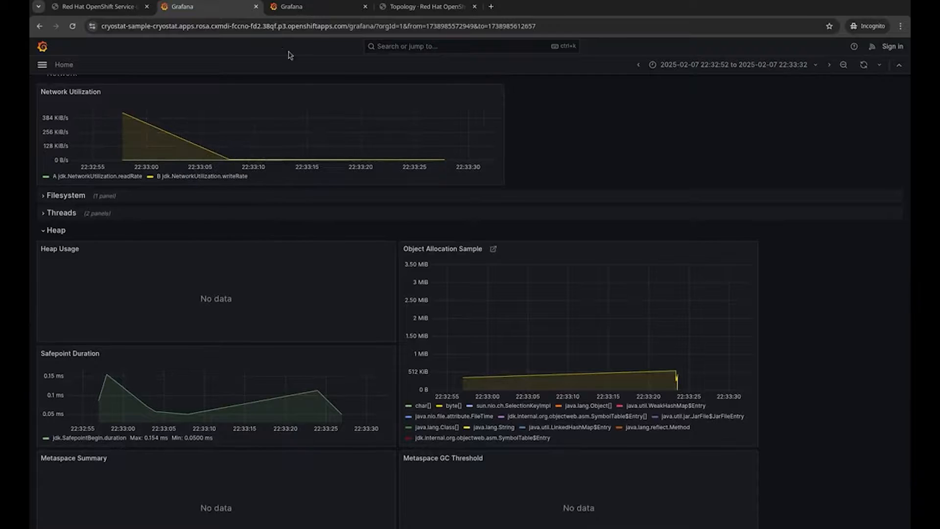
Step: Close both Grafana pages and expand the demo recording to show its automated analysis
left_click(255, 6)
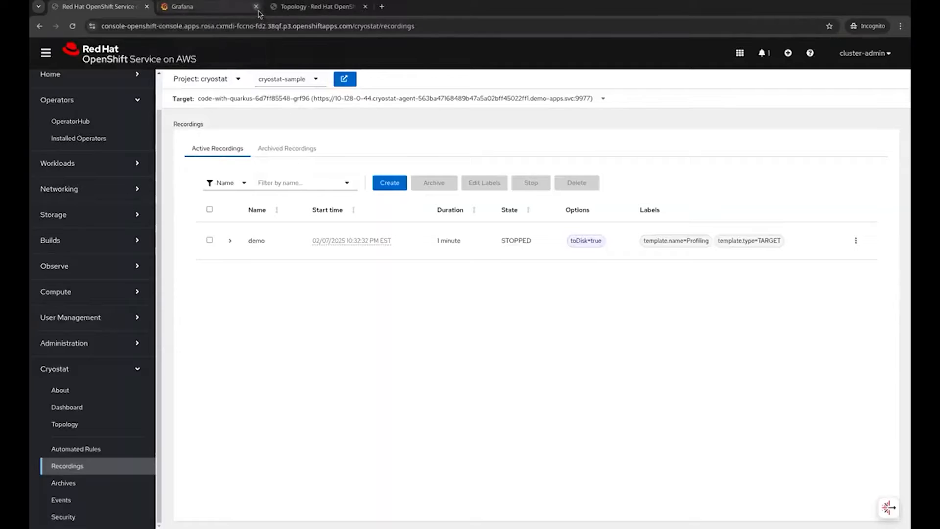
left_click(256, 6)
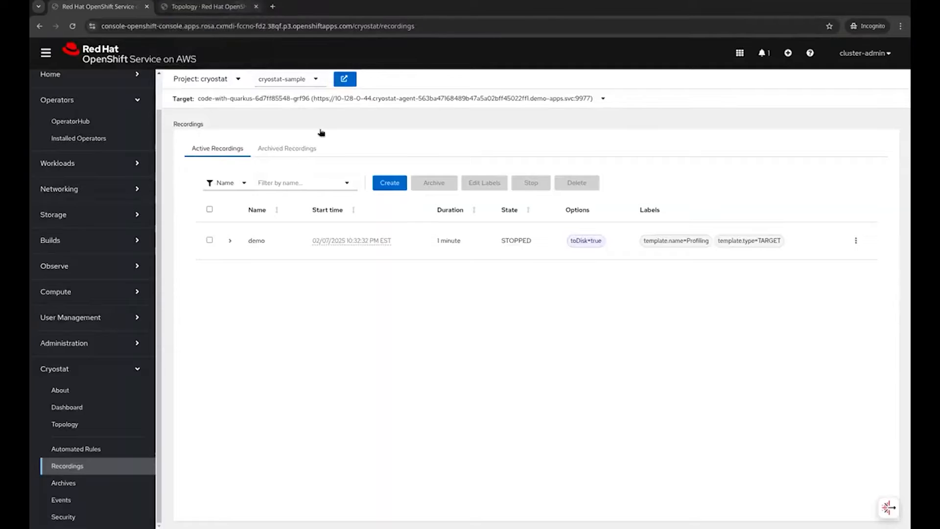
left_click(229, 241)
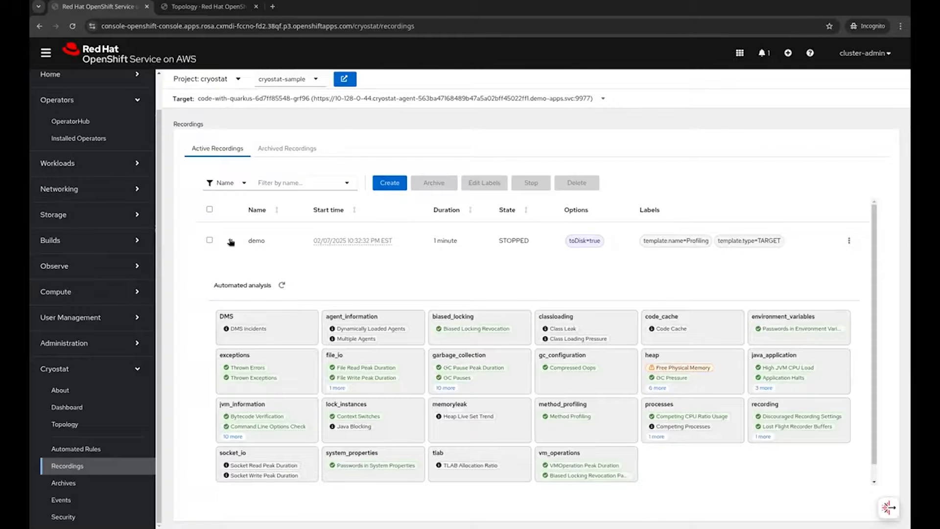
Step: Add an Automated analysis card with its default configuration to the Cryostat dashboard
left_click(69, 407)
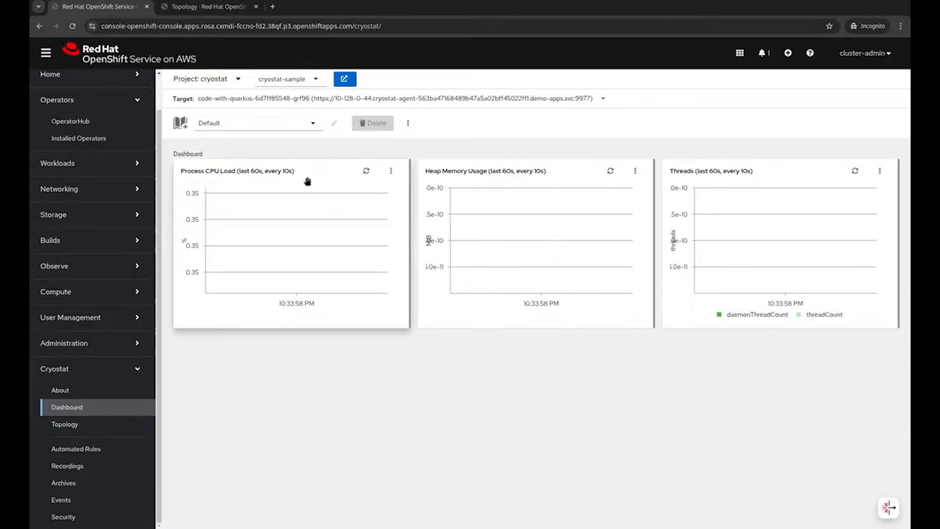
left_click(180, 123)
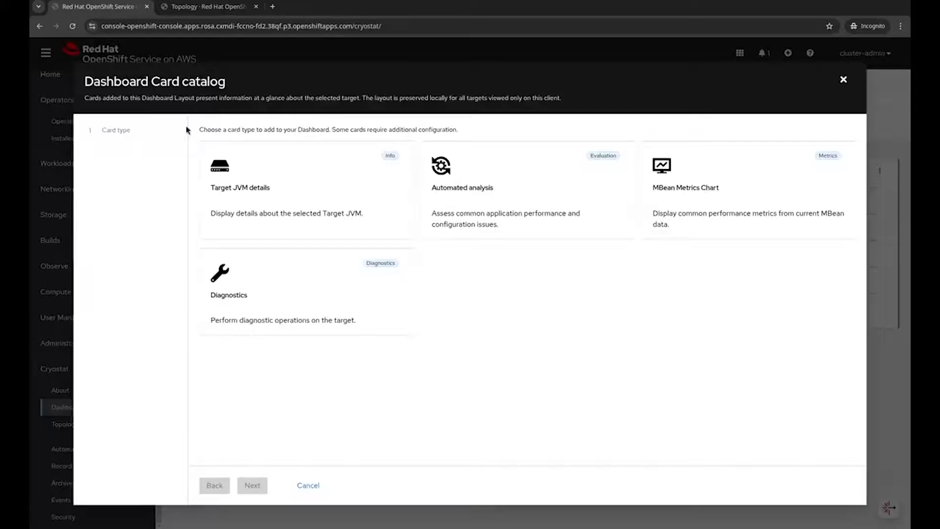
left_click(510, 211)
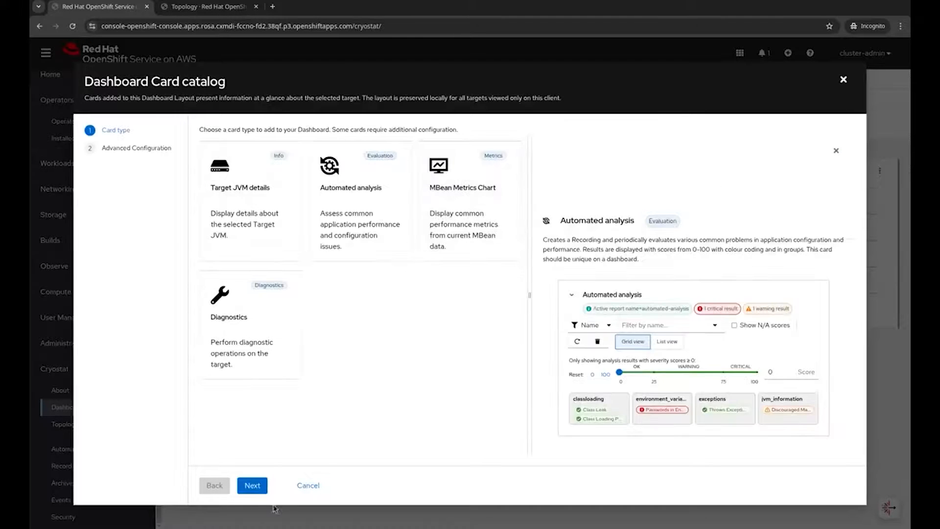
left_click(254, 485)
left_click(254, 485)
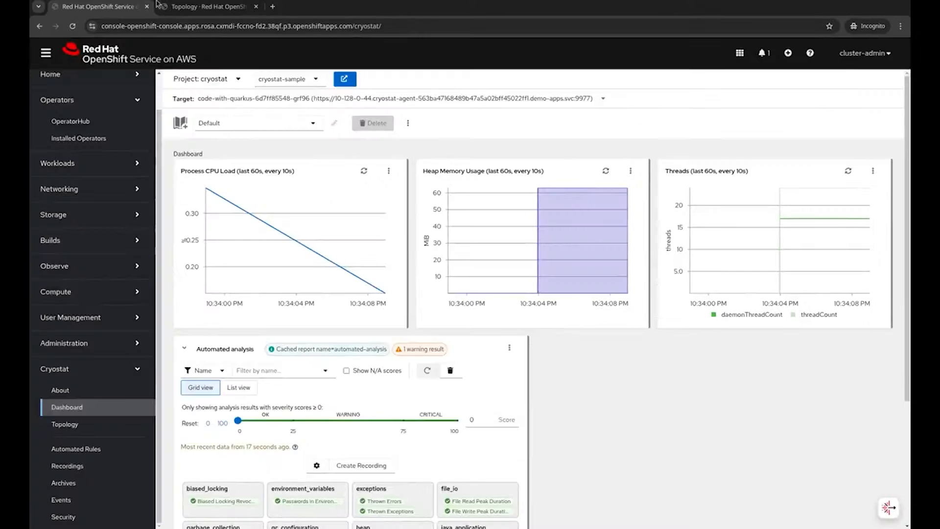
Step: Add a Diagnostics card to the Cryostat dashboard, start garbage collection on the target, and check the Heap Memory Usage chart
left_click(180, 123)
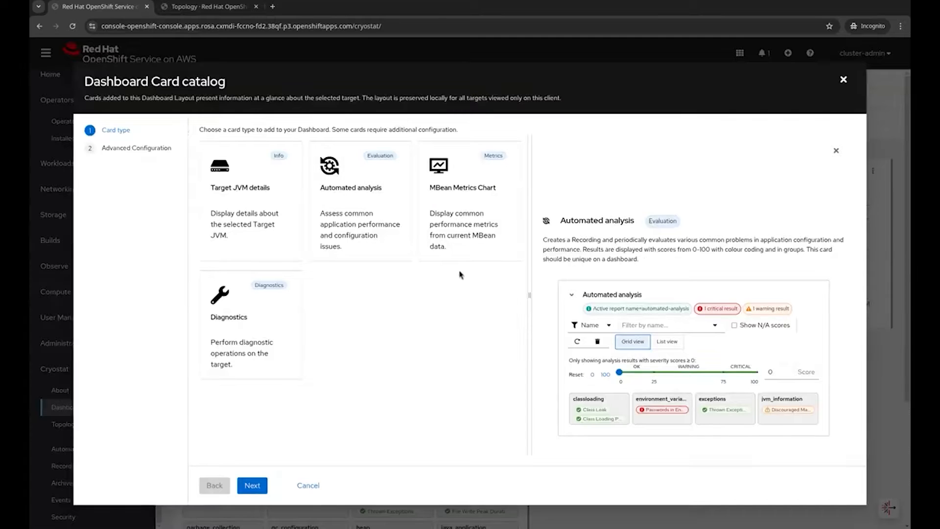
left_click(250, 323)
left_click(254, 486)
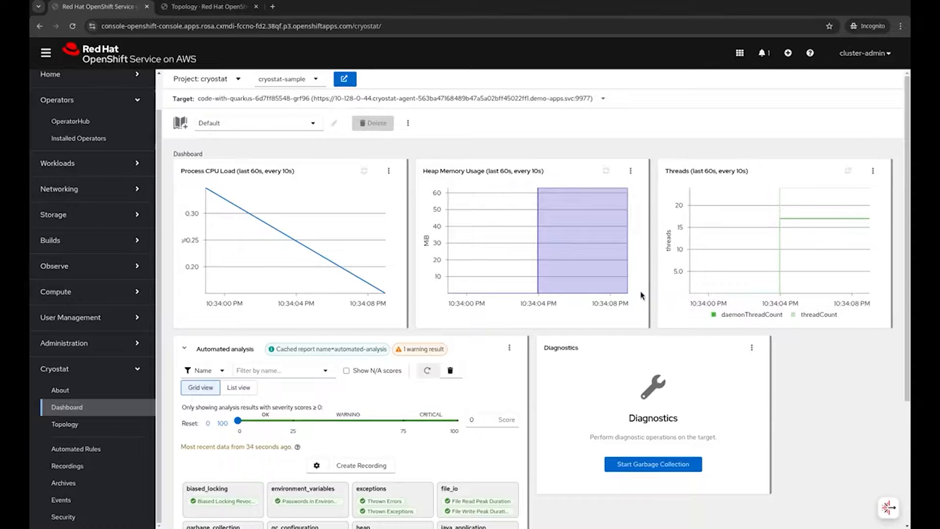
left_click(649, 470)
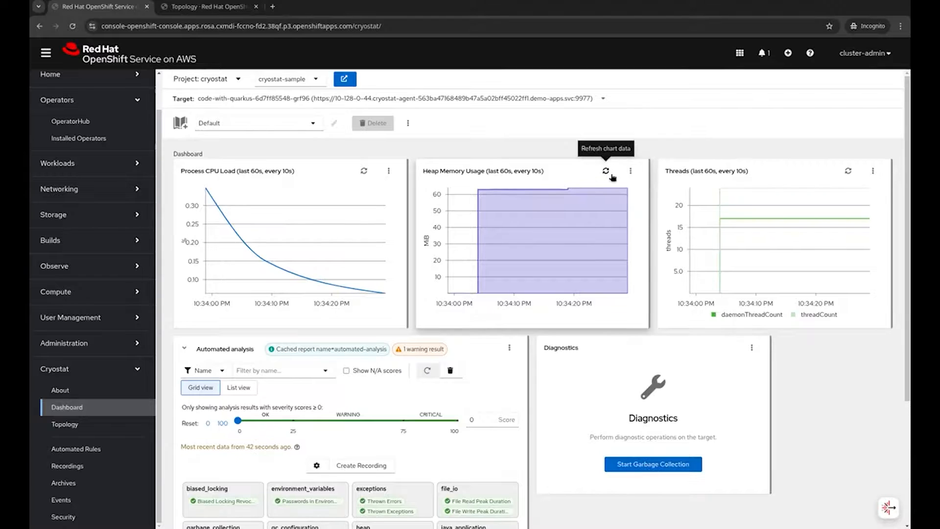
mouse_move(614, 202)
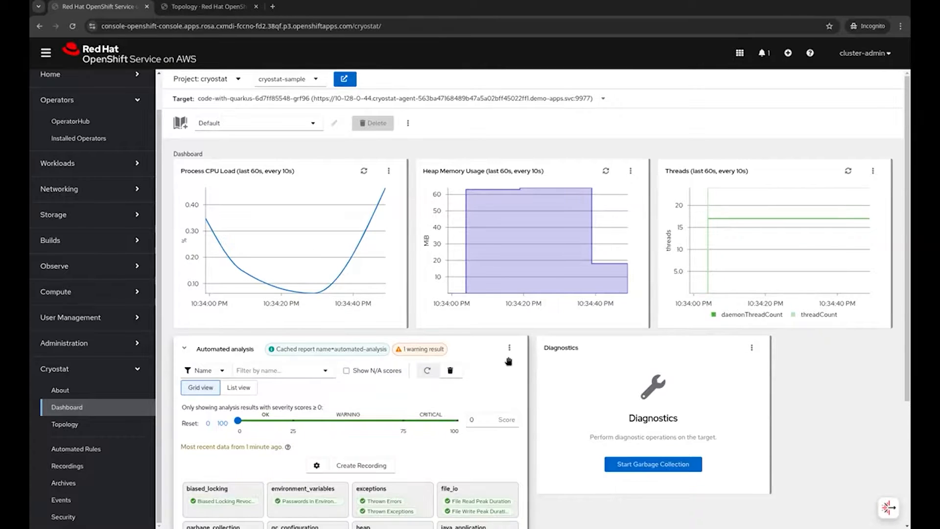
Step: Open Cryostat's Topology view to see the discovered targets
scroll(139, 196, "up", 2)
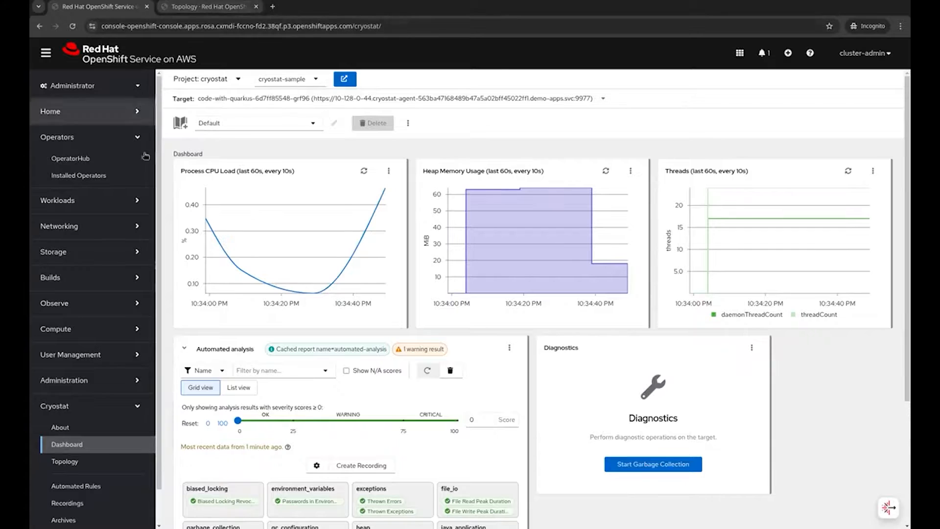
left_click(65, 462)
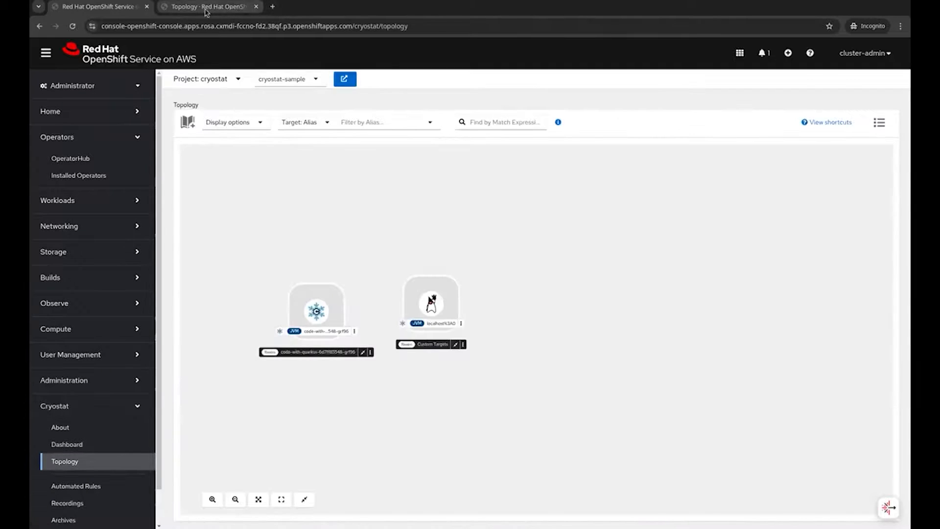
Step: Create the Basic Spring Boot sample application with its default settings in the demo-apps project, using the other browser tab
left_click(209, 7)
left_click(128, 113)
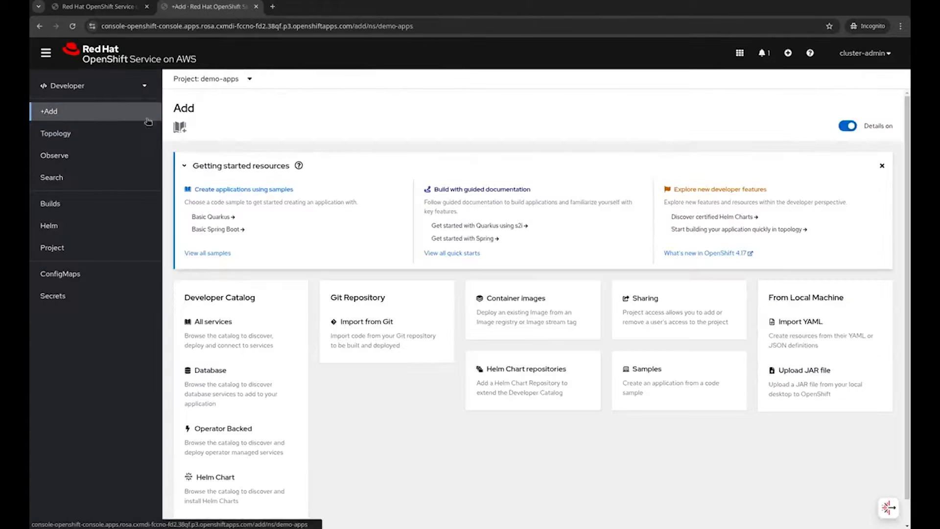
left_click(240, 230)
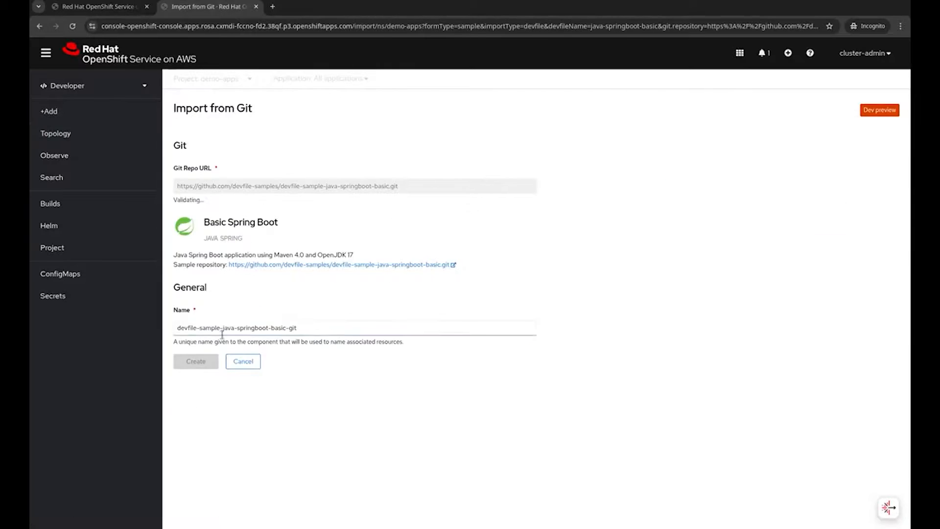
scroll(620, 287, "down", 8)
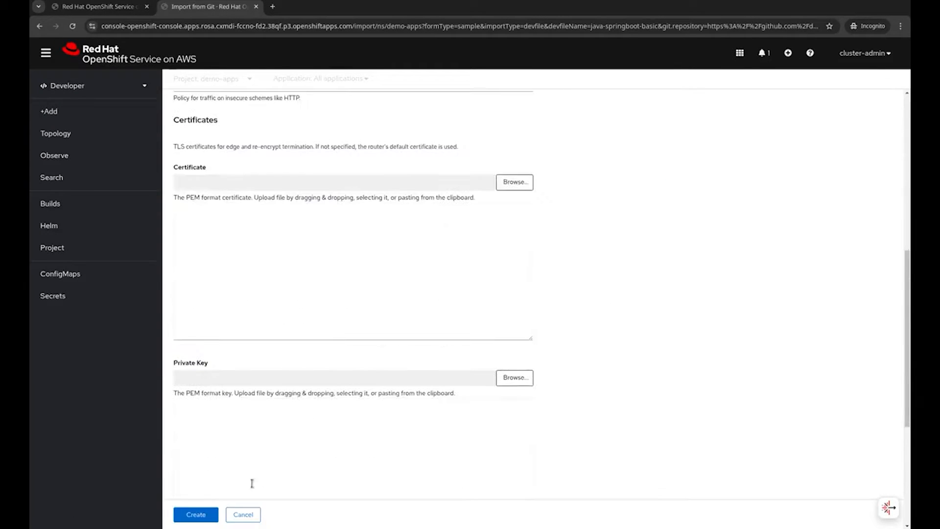
left_click(206, 515)
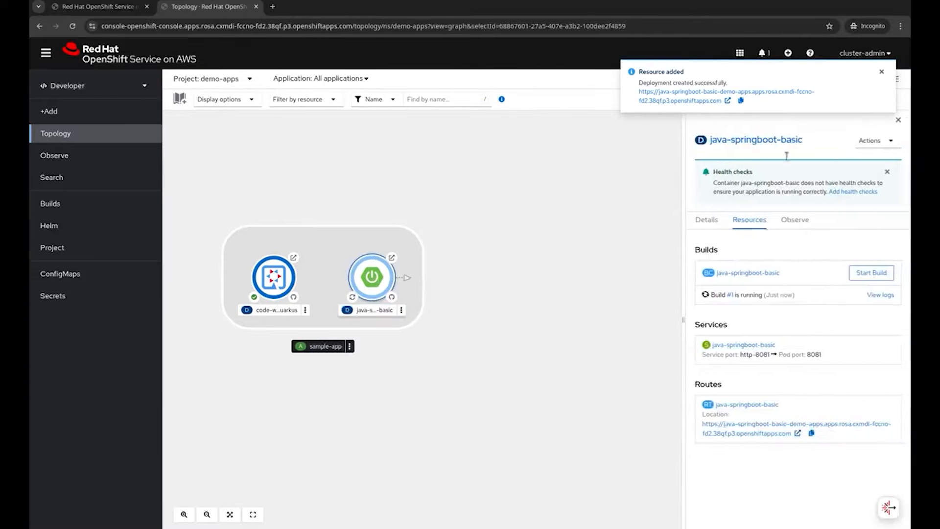
Step: Add the pod template labels cryostat.io/namespace: cryostat and cryostat.io/name: cryostat-sample to the java-springboot-basic deployment and save it
left_click(857, 143)
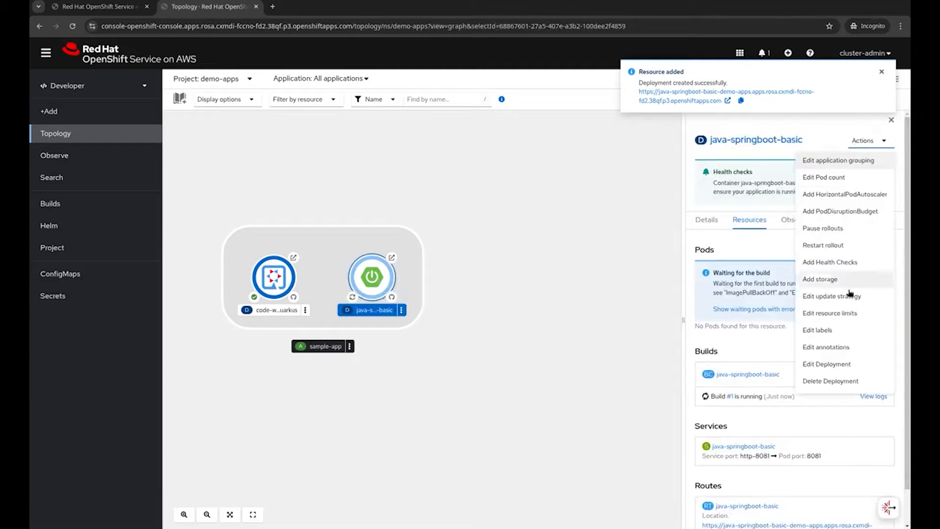
left_click(816, 361)
scroll(522, 402, "down", 2)
left_click(399, 356)
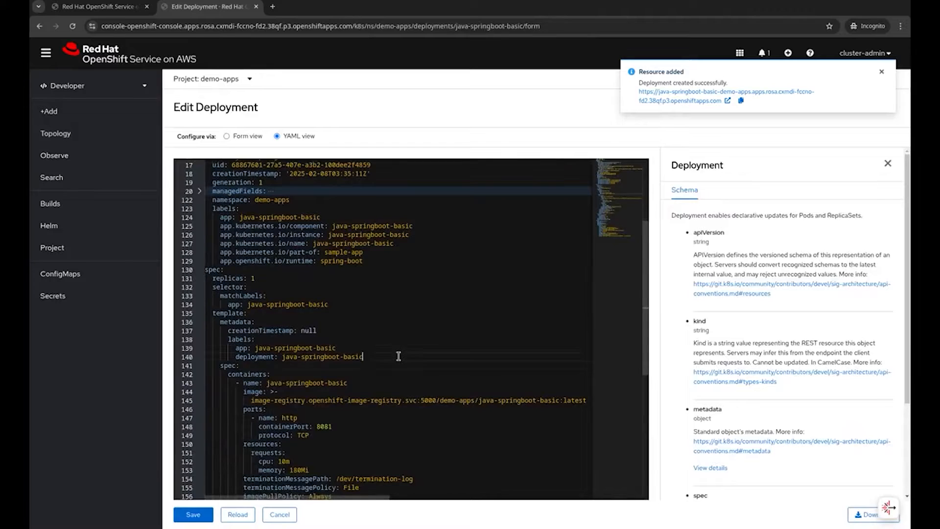
key("Return")
type("cryostat.io/na")
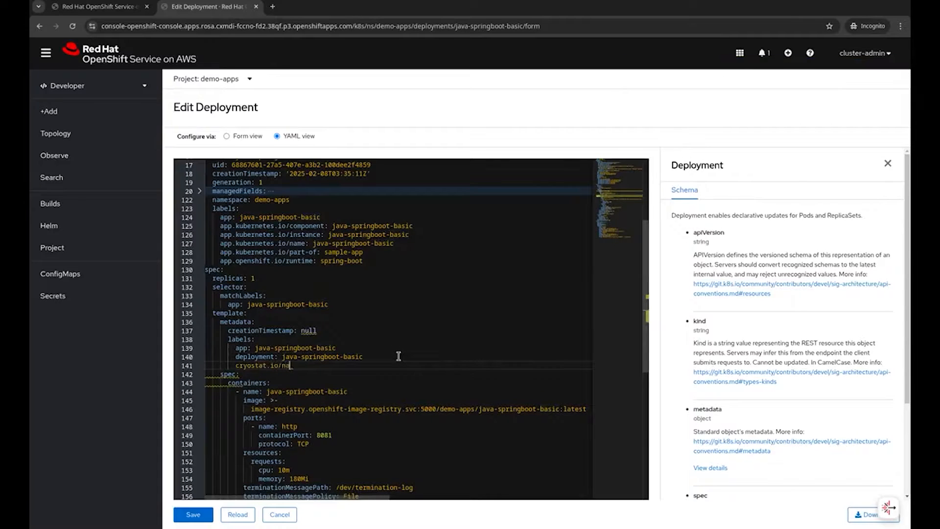
type("mespace: cryostat")
key("Return")
type("cr")
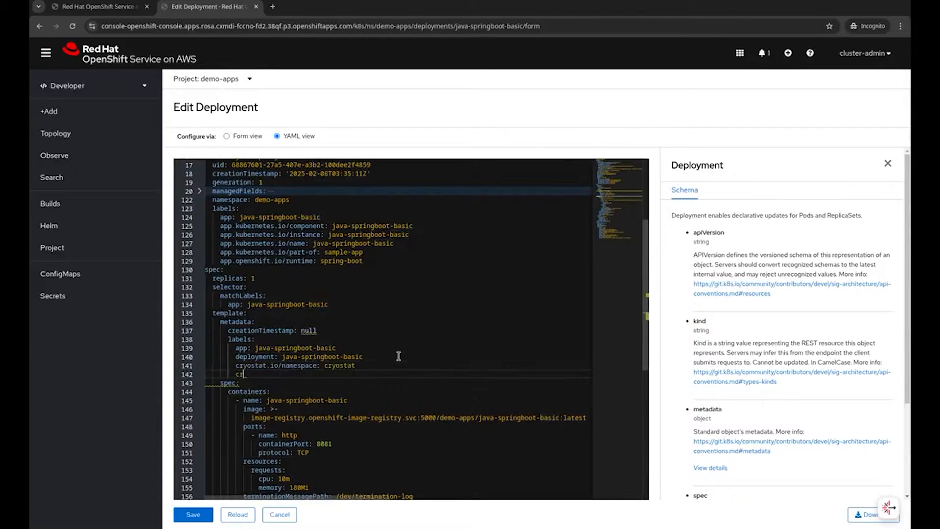
type("yostat.io/name: cryostat-sample")
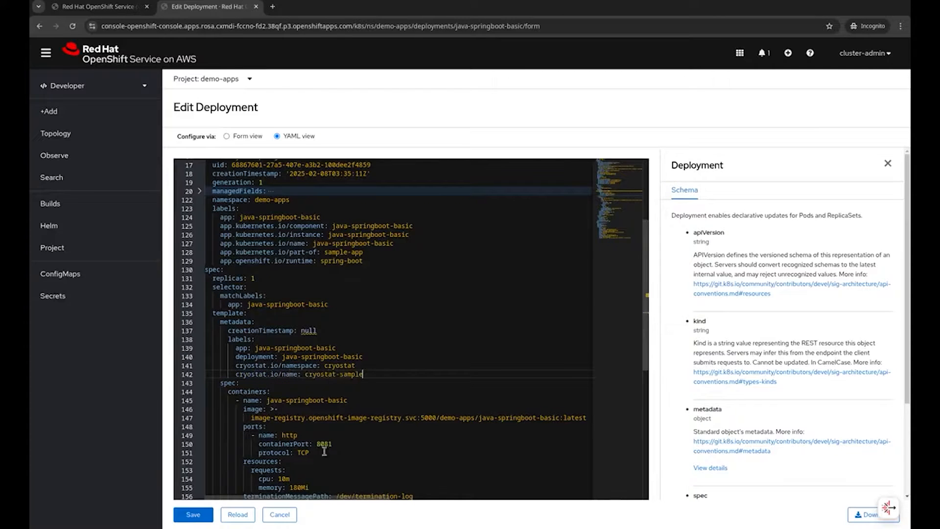
left_click(206, 514)
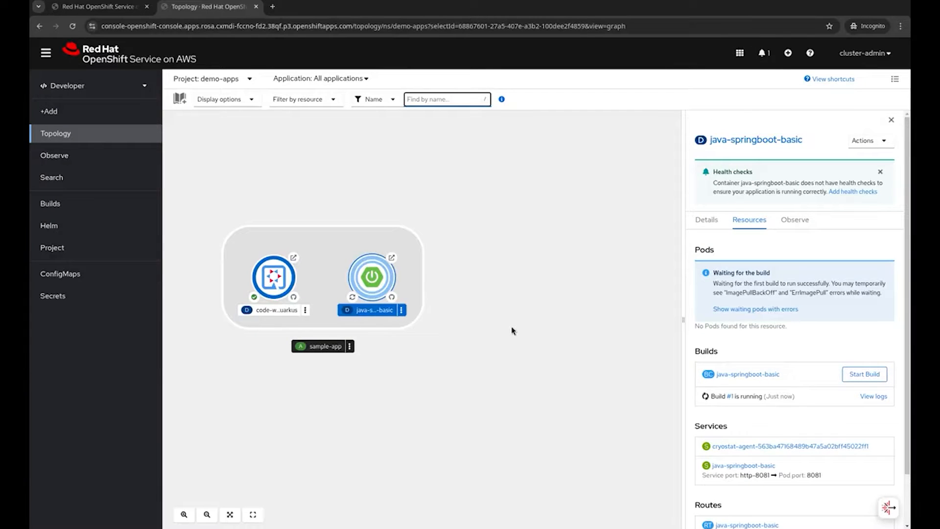
Step: Return to the Cryostat Topology view in the other browser tab to check for the Spring Boot target
key("ctrl+shift+Tab")
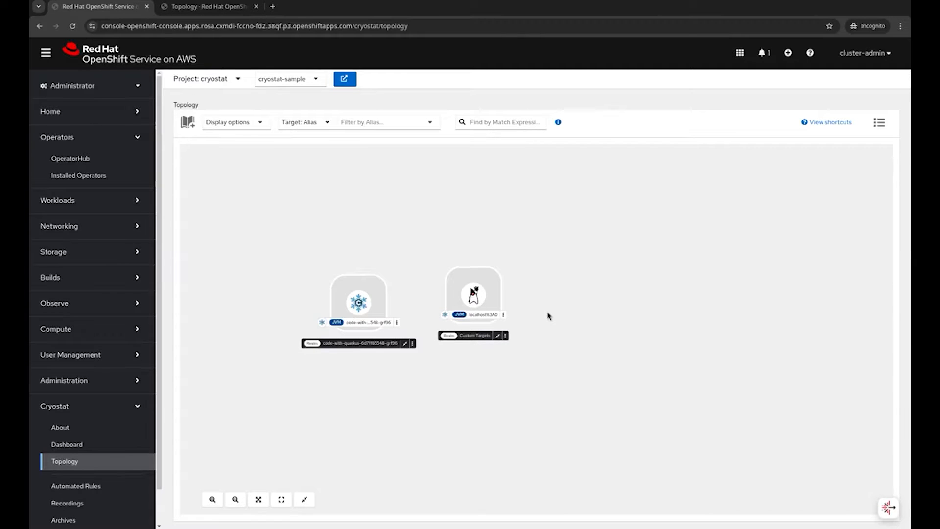
Step: In the other browser tab, add the pod template label cryostat.io/java-opts-var: MODULE_OPTS to the code-with-quarkus deployment's YAML without saving it
key("ctrl+Tab")
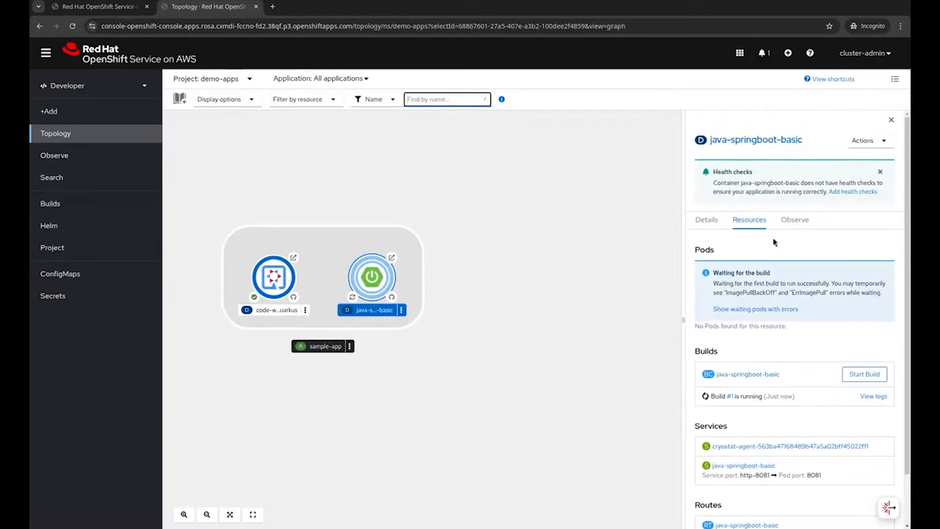
left_click(274, 277)
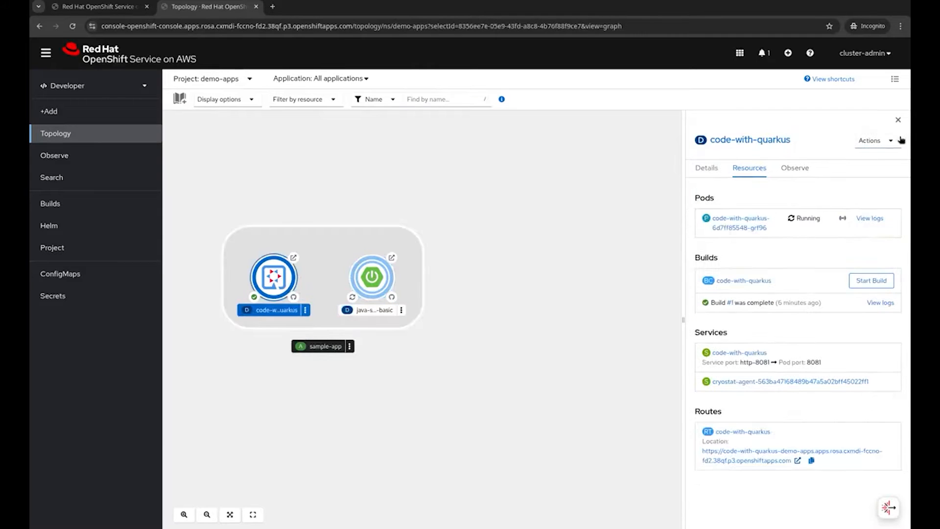
left_click(873, 141)
left_click(834, 364)
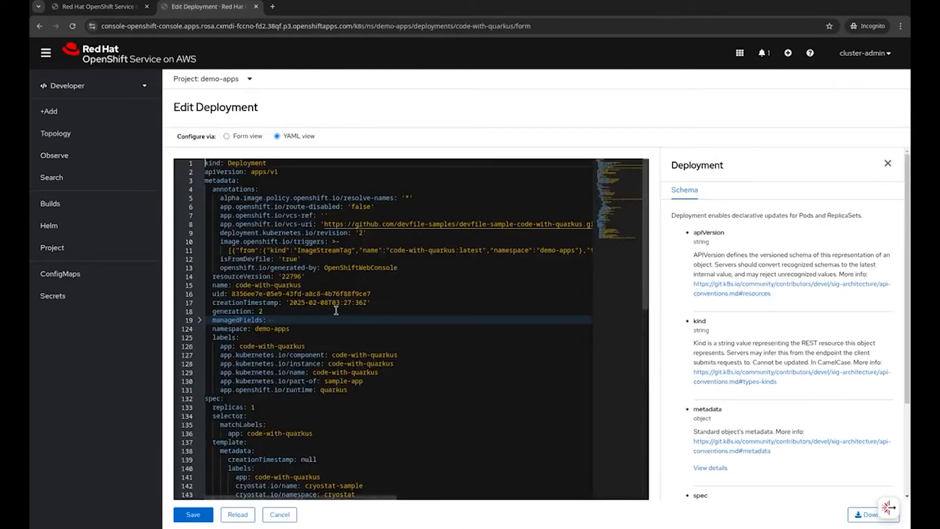
scroll(336, 310, "down", 2)
scroll(335, 311, "down", 5)
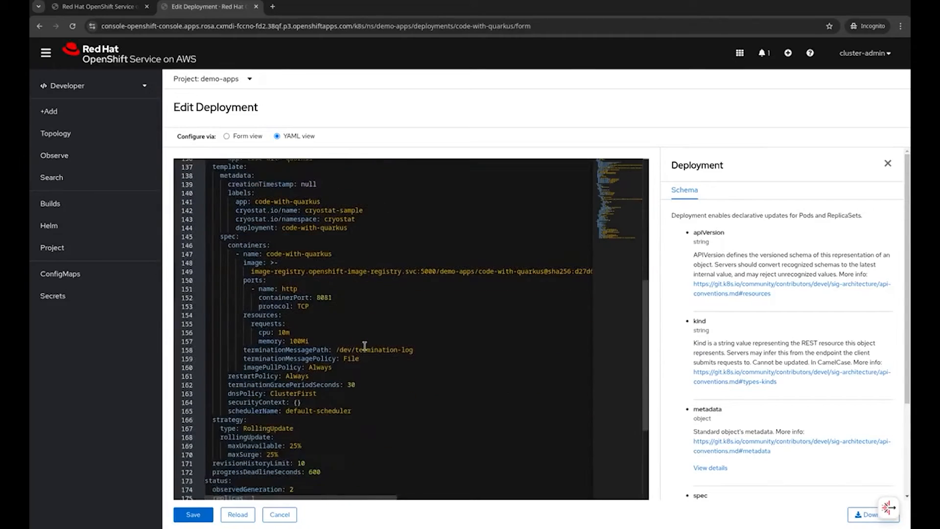
scroll(365, 332, "up", 1)
left_click(371, 289)
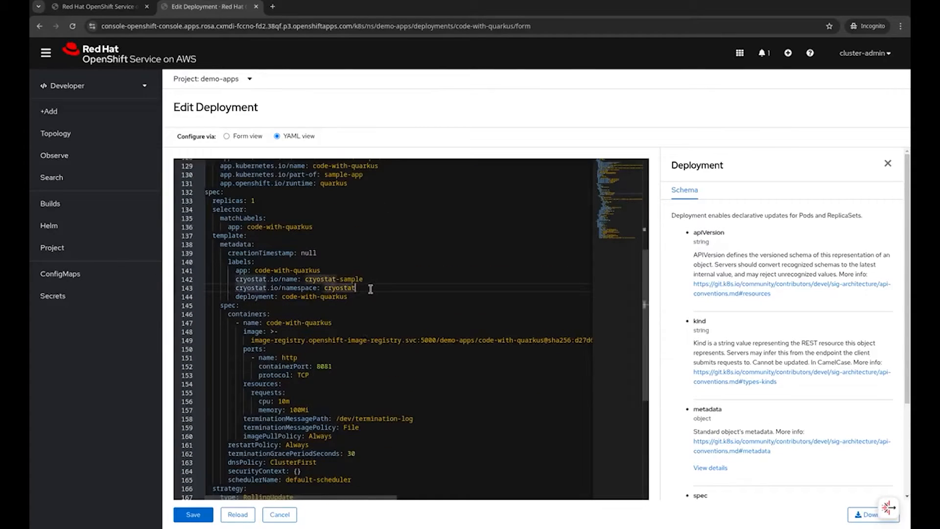
key("Return")
type("cryostat.io/java-")
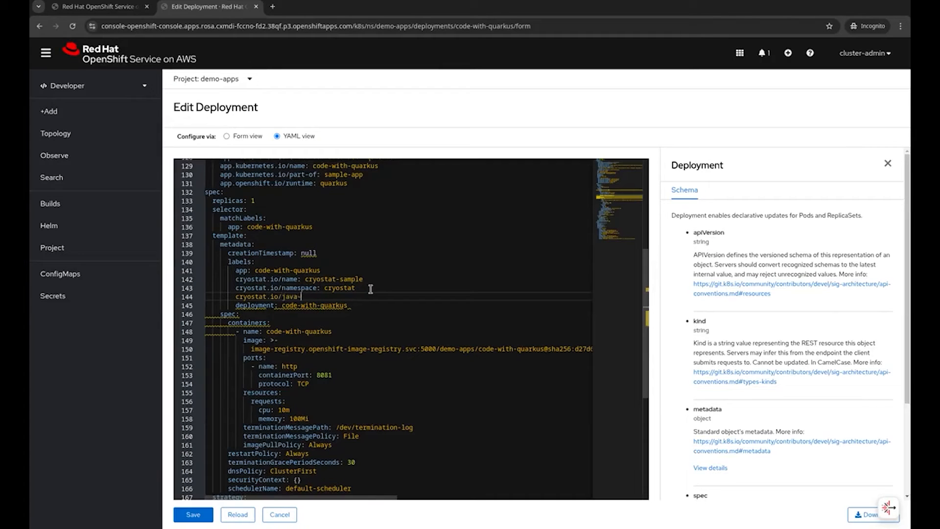
type("opts-var: MODULE_OPTS")
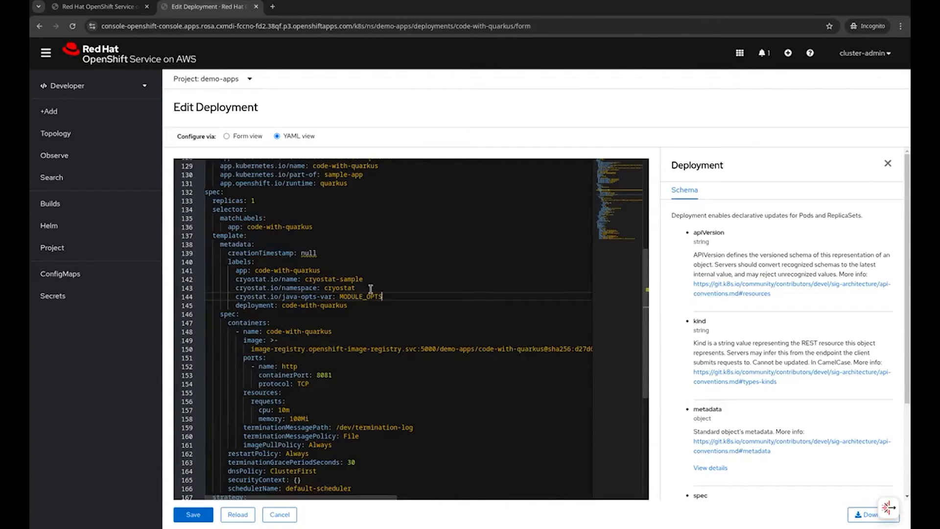
Step: Return to the Cryostat Topology tab and examine the java-springboot-basic target's expanded details, down to its class path and input arguments
key("ctrl+Tab")
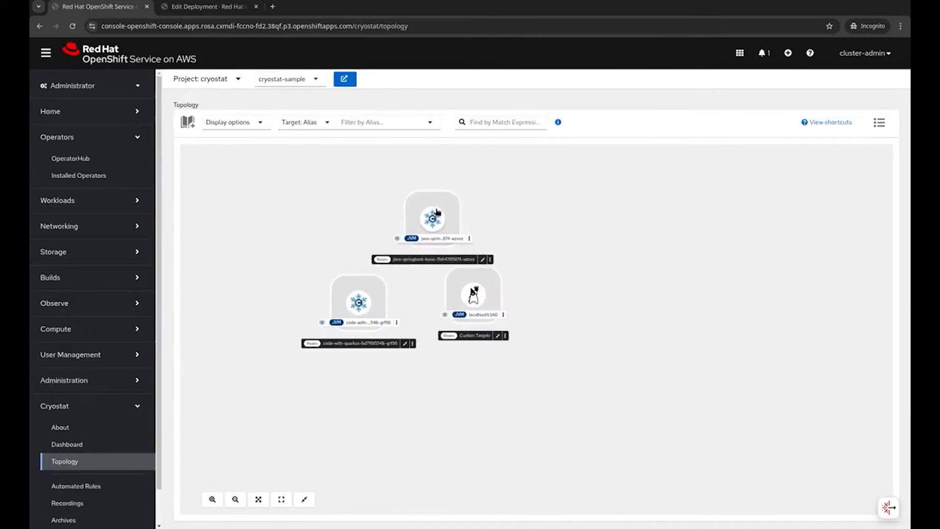
left_click(420, 202)
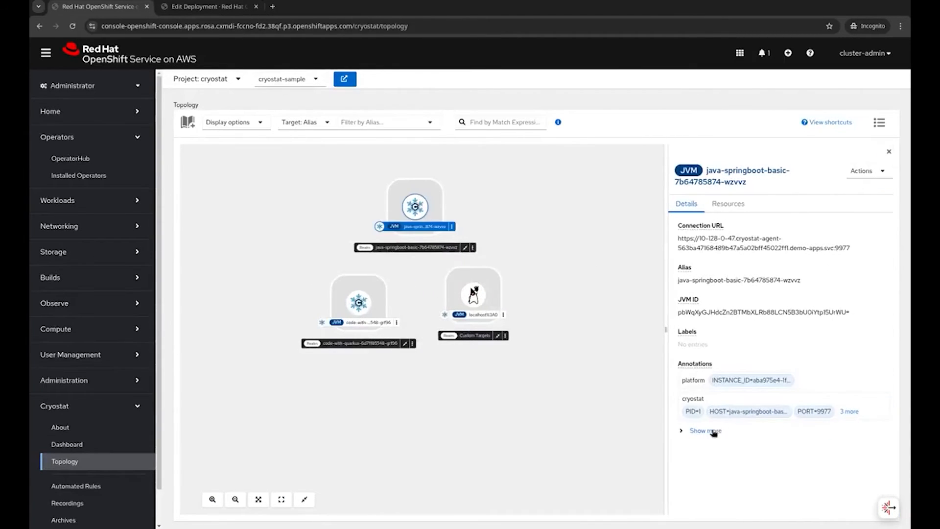
left_click(711, 431)
scroll(760, 402, "down", 3)
scroll(760, 402, "down", 6)
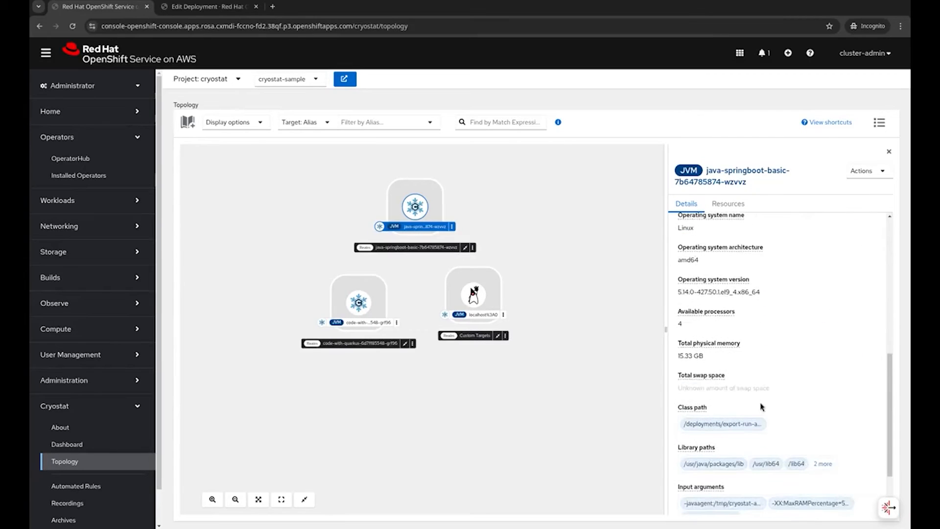